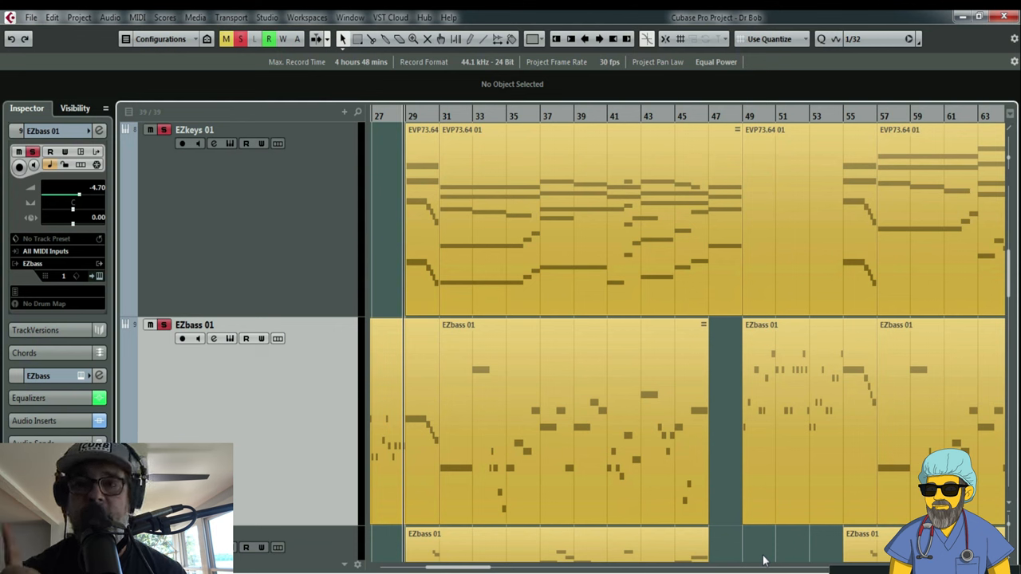
Step: During playback, clear all solos and solo the EZkeys piano track alongside EZbass
{"action": "key", "text": "space"}
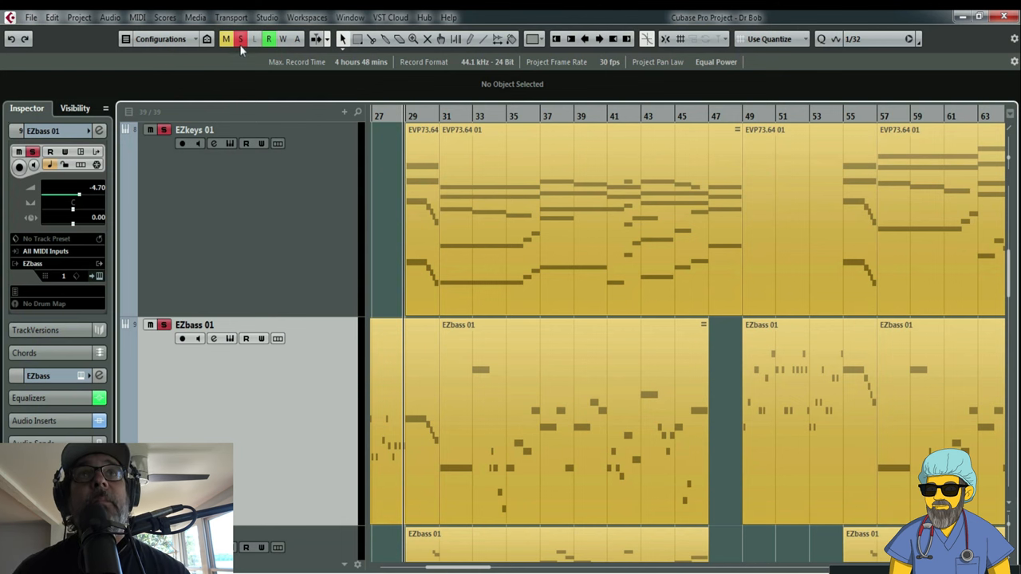
{"action": "left_click", "coordinate": [240, 181]}
{"action": "left_click", "coordinate": [240, 39]}
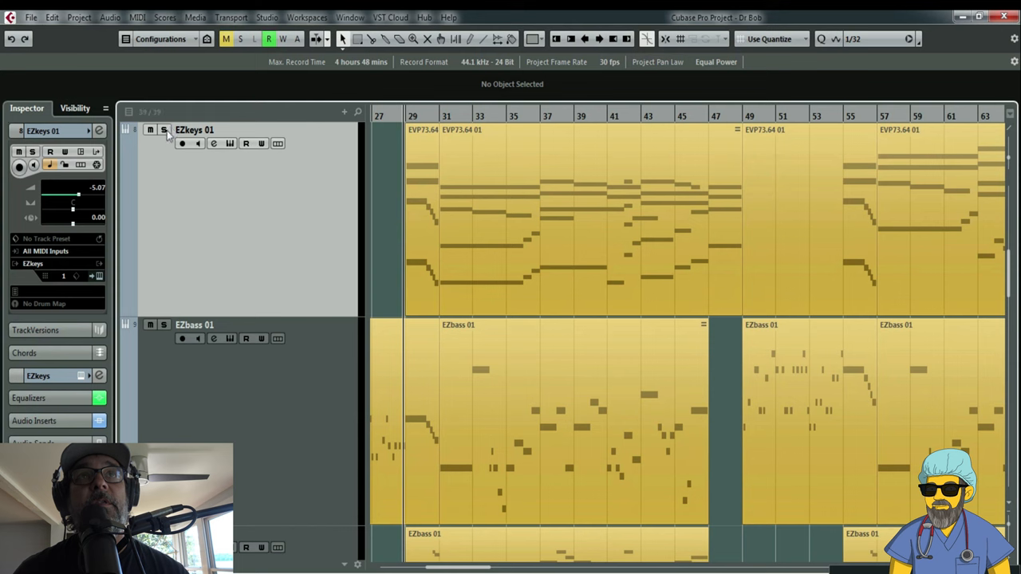
{"action": "left_click", "coordinate": [164, 130]}
{"action": "left_click", "coordinate": [233, 420]}
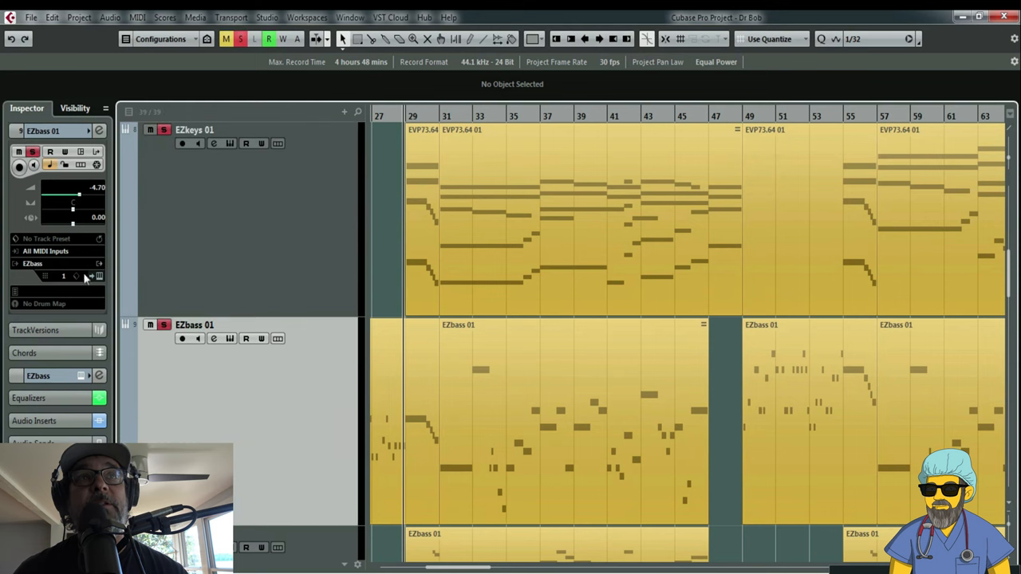
Step: Briefly view the EZbass and EZkeys instrument windows from the Inspector, then close them
{"action": "left_click", "coordinate": [98, 276]}
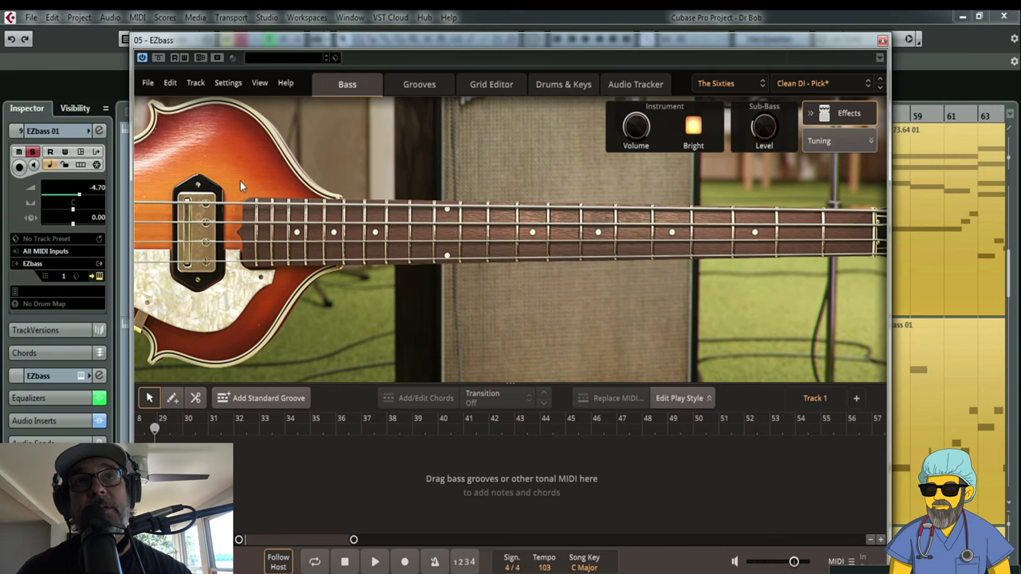
{"action": "left_click", "coordinate": [881, 42]}
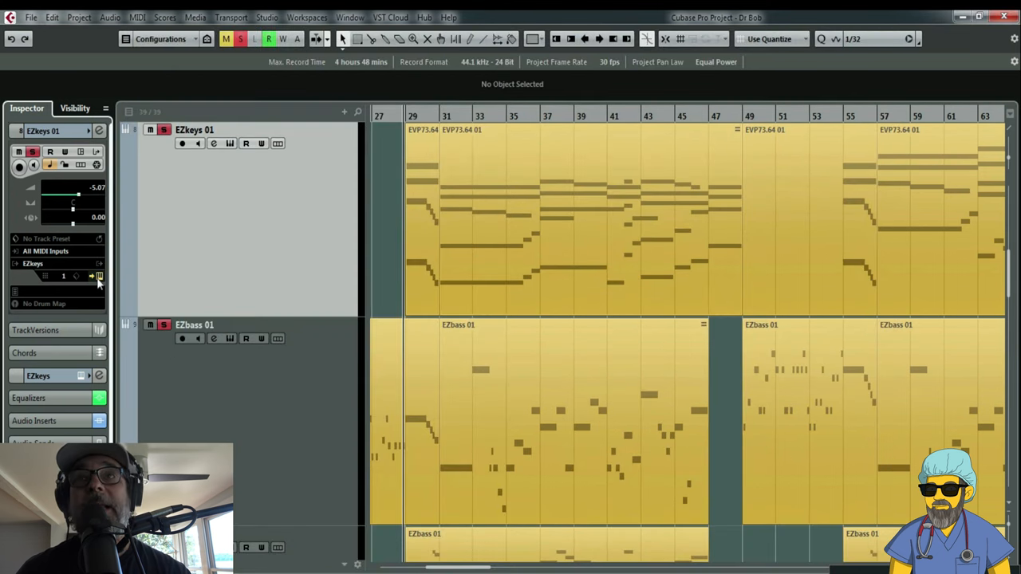
{"action": "left_click", "coordinate": [98, 278]}
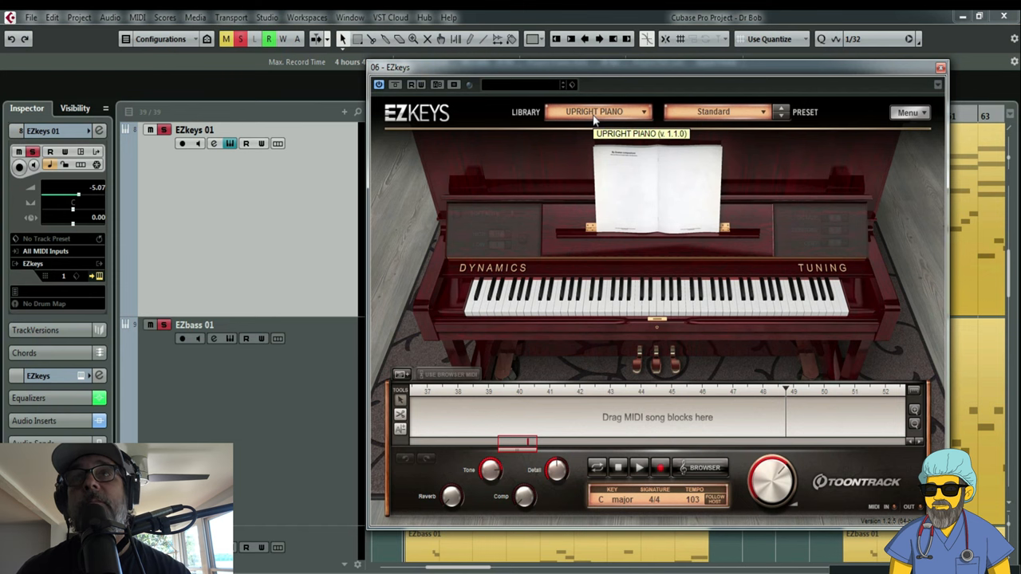
{"action": "left_click", "coordinate": [941, 67]}
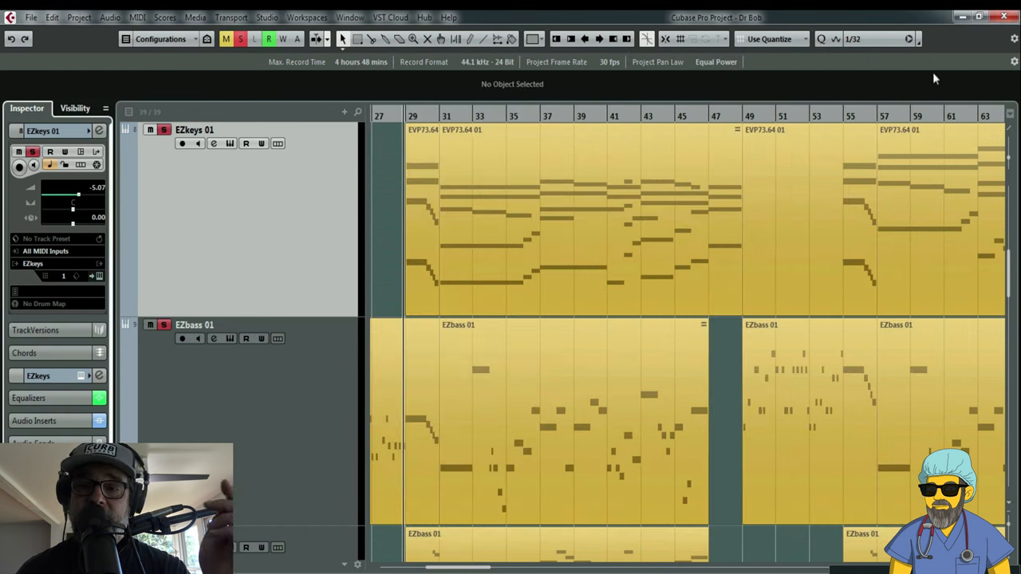
{"action": "left_click", "coordinate": [659, 161]}
{"action": "left_click", "coordinate": [448, 104]}
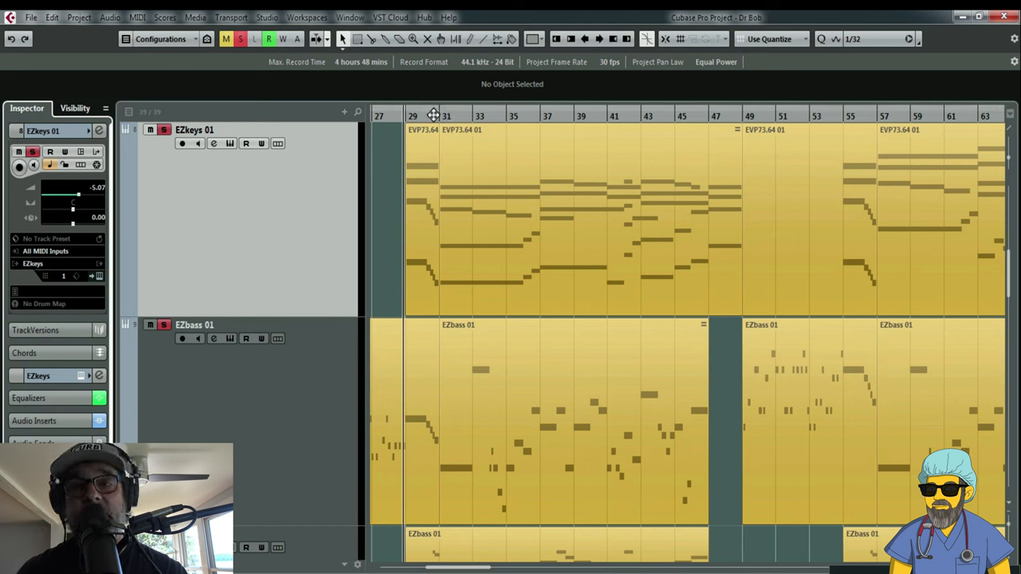
Step: While playing from bar 29, raise the EZbass Inspector fader from -4.70 to -3.05
{"action": "key", "text": "space"}
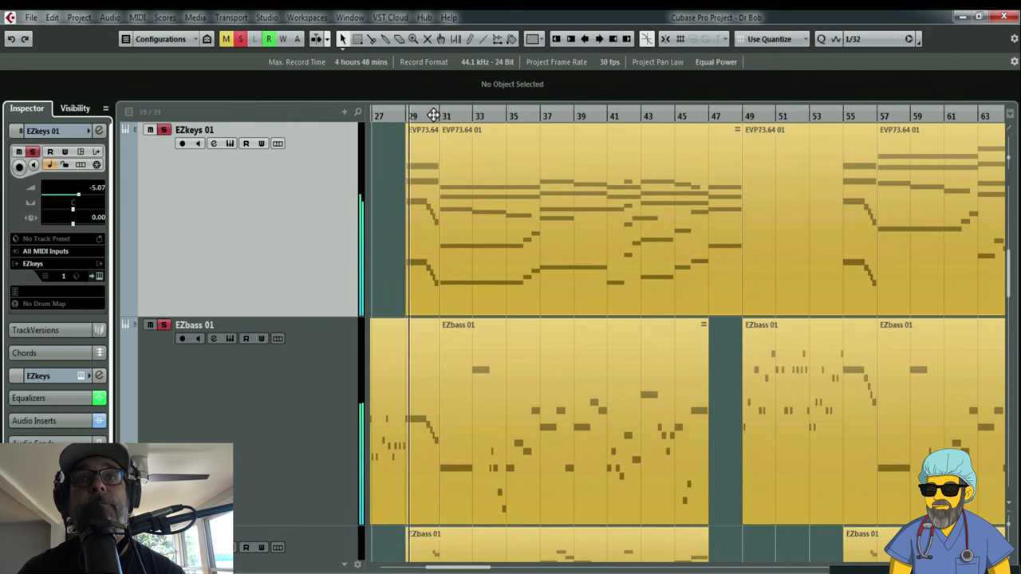
{"action": "left_click", "coordinate": [293, 356]}
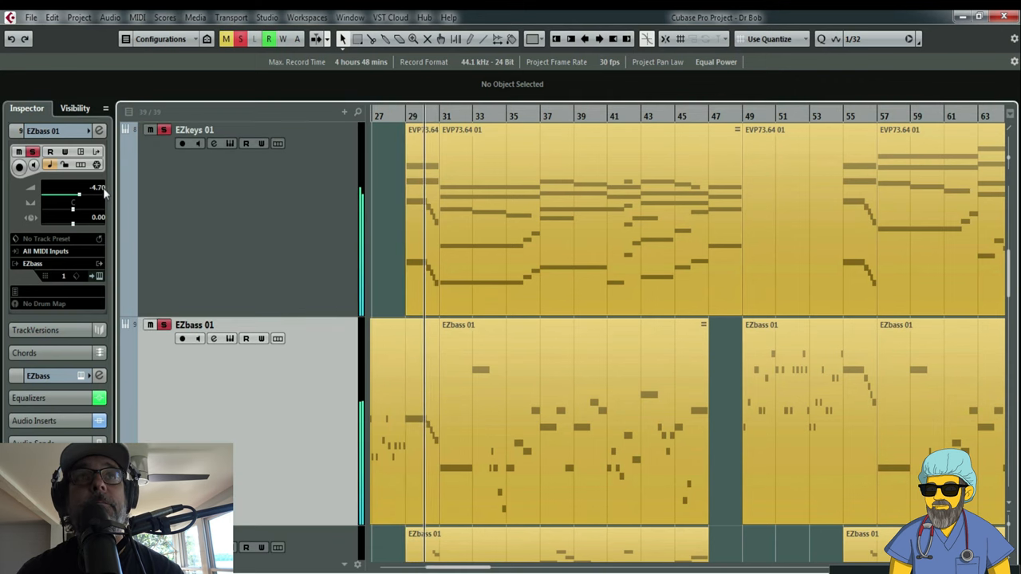
{"action": "left_click_drag", "start_coordinate": [78, 197], "coordinate": [82, 197]}
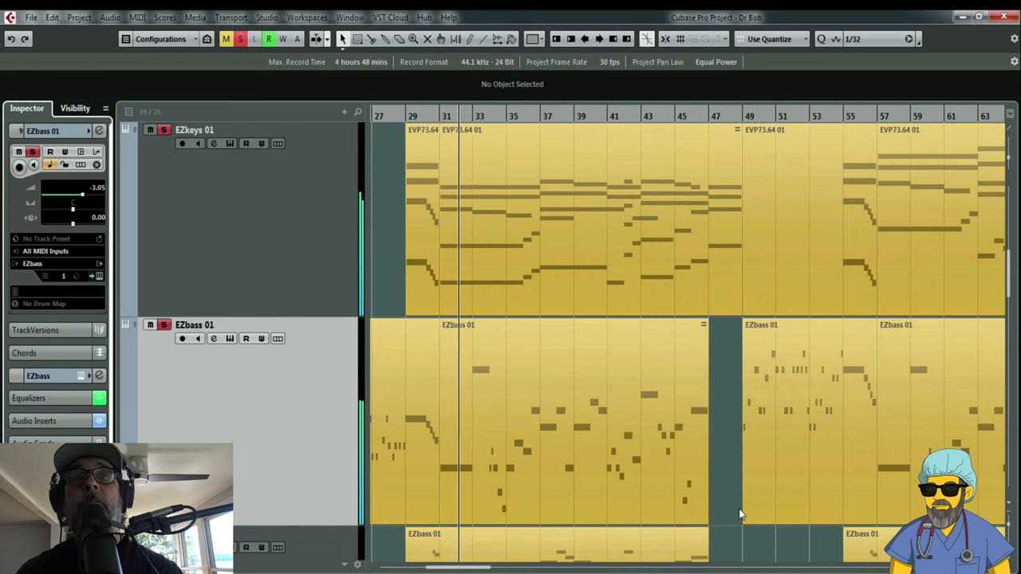
{"action": "left_click", "coordinate": [516, 253]}
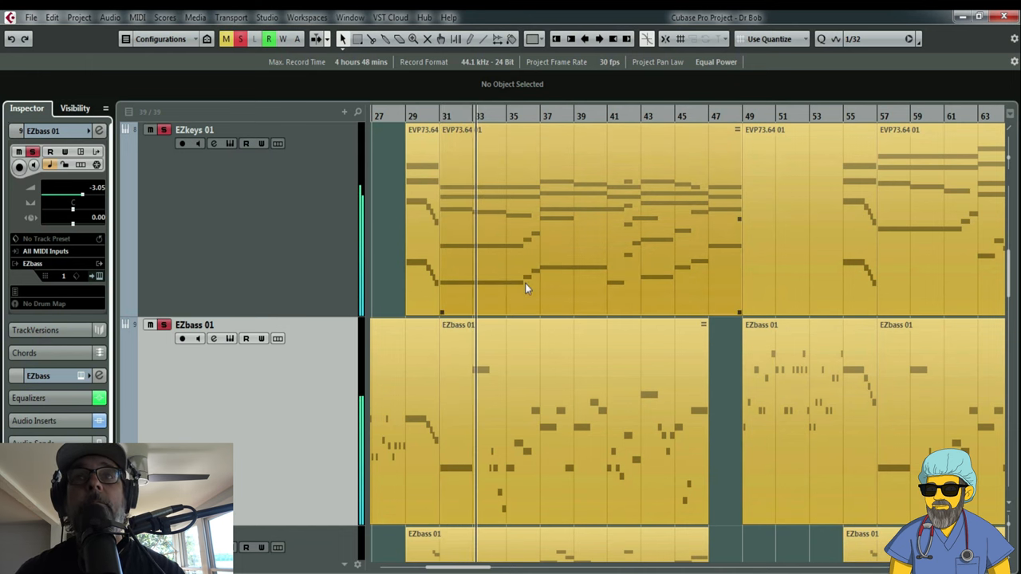
{"action": "scroll", "coordinate": [559, 303], "scroll_direction": "down", "scroll_amount": 2}
{"action": "scroll", "coordinate": [582, 307], "scroll_direction": "up", "scroll_amount": 2}
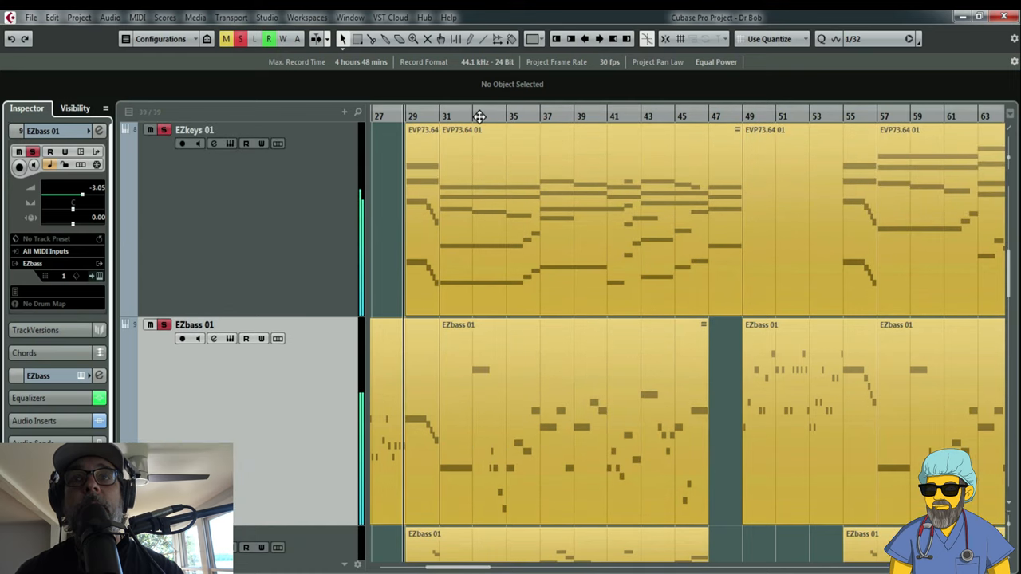
{"action": "scroll", "coordinate": [480, 116], "scroll_direction": "up", "scroll_amount": 3}
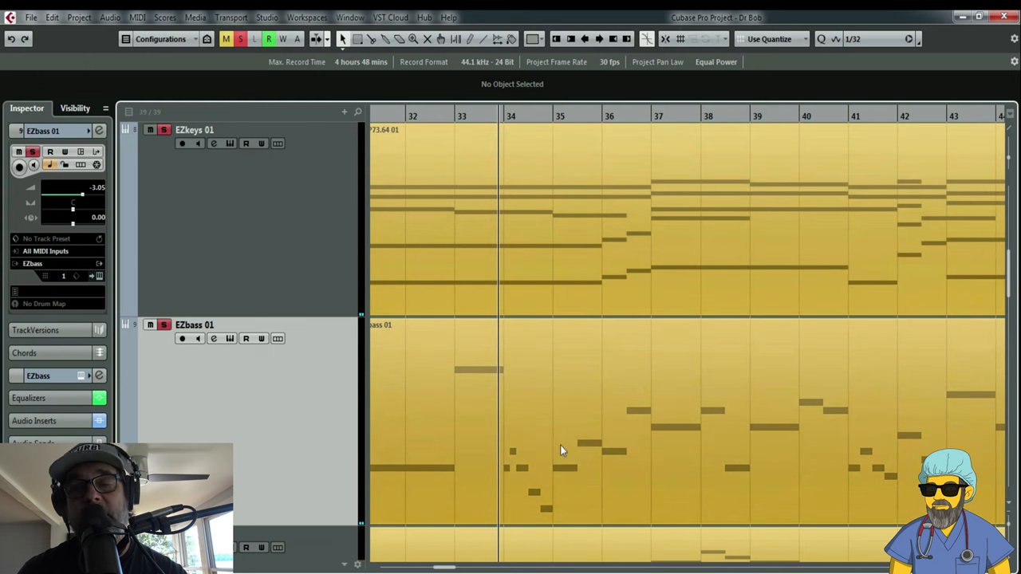
{"action": "key", "text": "space"}
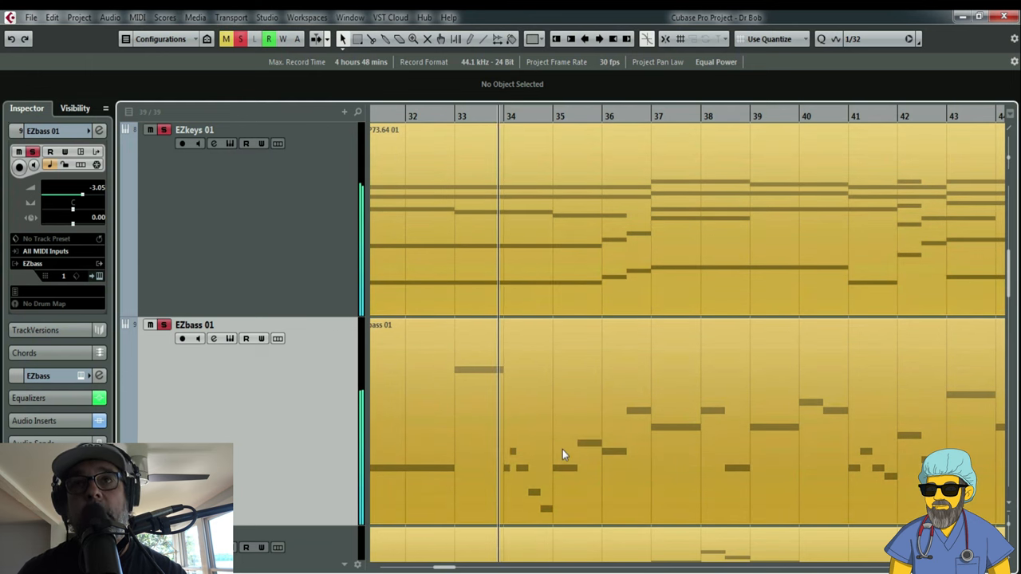
Step: In the Key Editor, move the low bar-34 bass notes up an octave and audition
{"action": "double_click", "coordinate": [562, 449]}
{"action": "scroll", "coordinate": [391, 457], "scroll_direction": "down", "scroll_amount": 3}
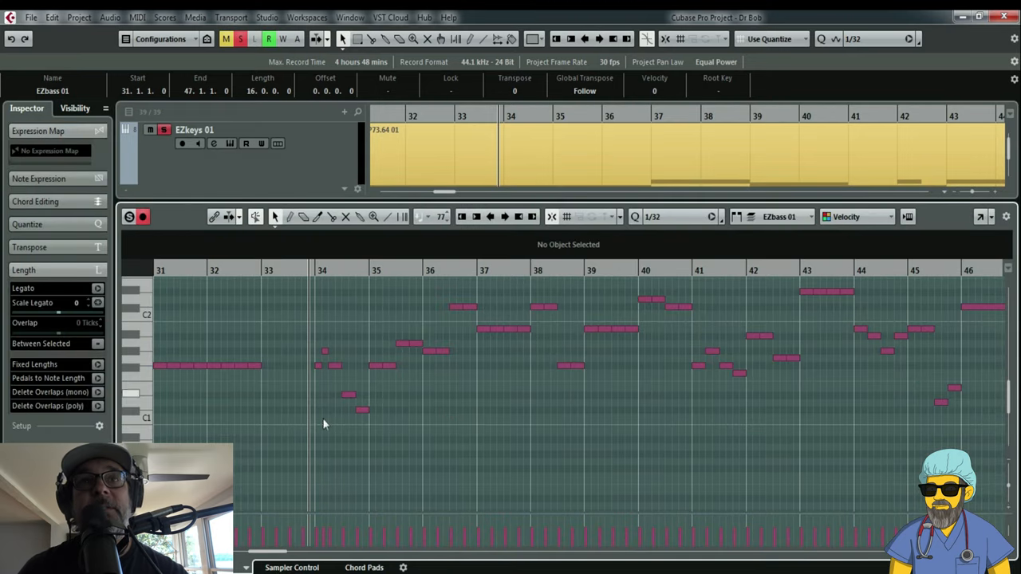
{"action": "left_click_drag", "start_coordinate": [374, 435], "coordinate": [315, 343]}
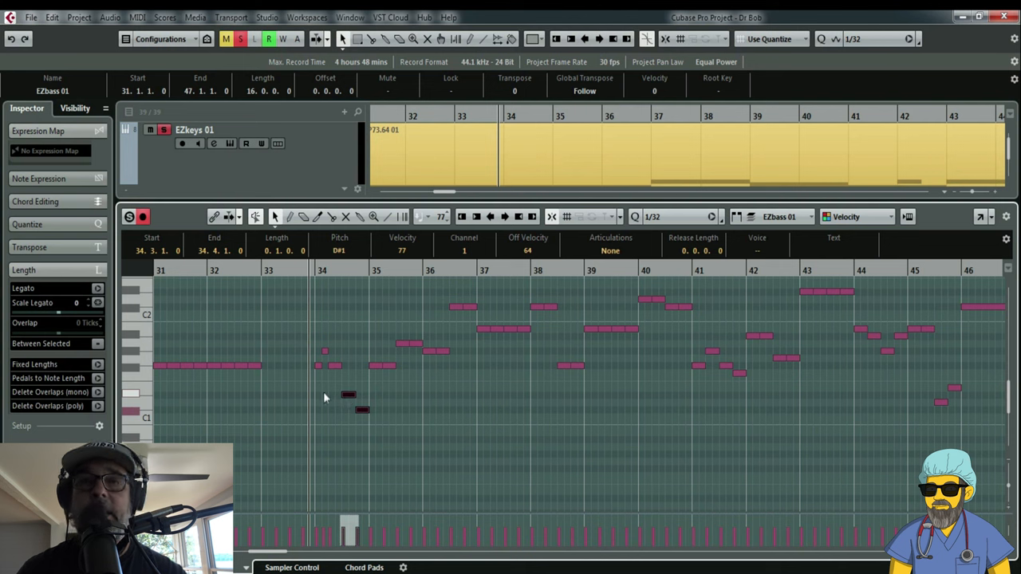
{"action": "left_click_drag", "start_coordinate": [329, 271], "coordinate": [345, 367]}
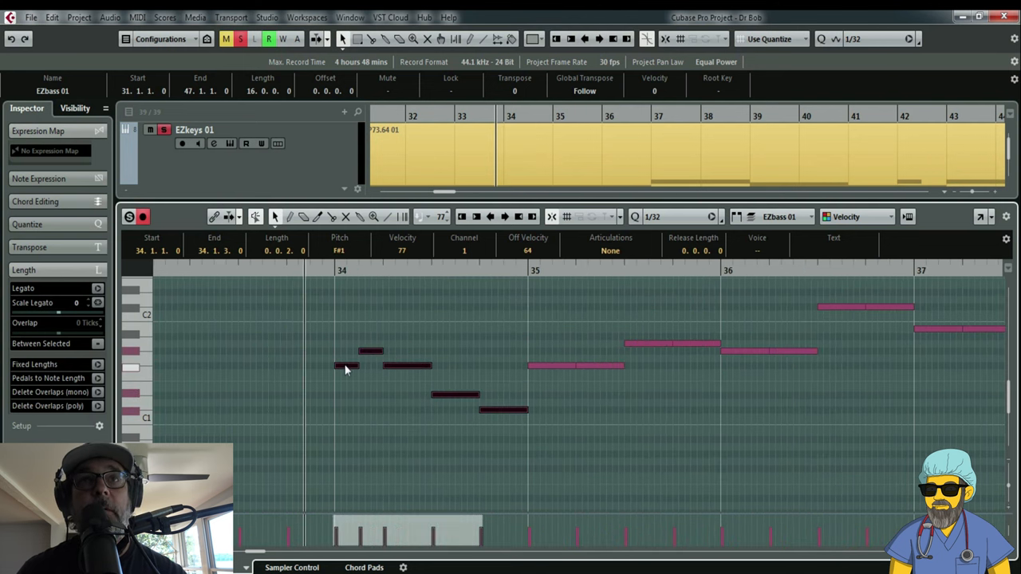
{"action": "left_click_drag", "start_coordinate": [346, 368], "coordinate": [349, 305]}
{"action": "scroll", "coordinate": [278, 272], "scroll_direction": "down", "scroll_amount": 3}
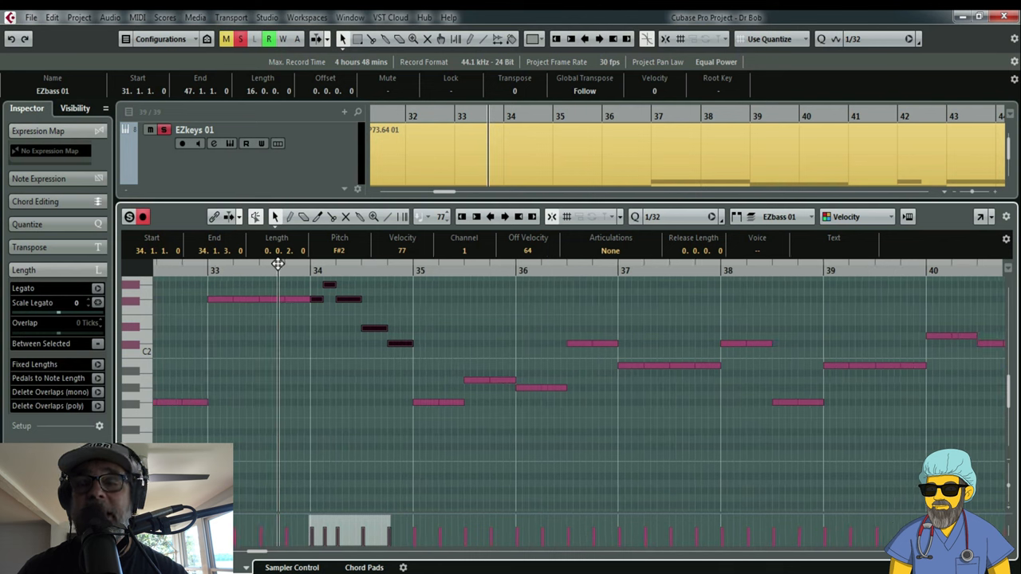
{"action": "key", "text": "space"}
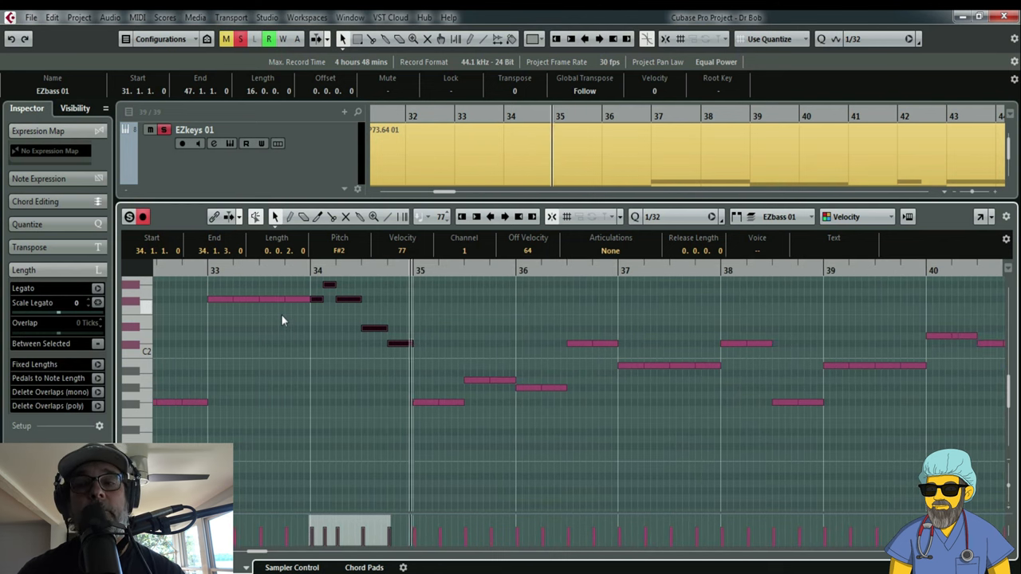
{"action": "key", "text": "space"}
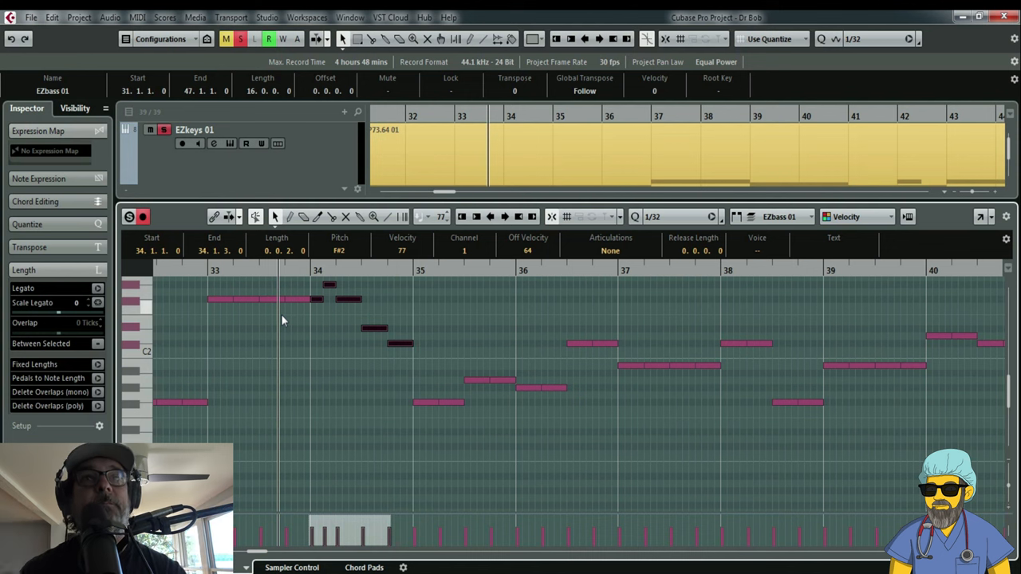
Step: Try the F#2 note before bar 34 an octave lower, undo it, and check from bar 33
{"action": "left_click", "coordinate": [212, 270]}
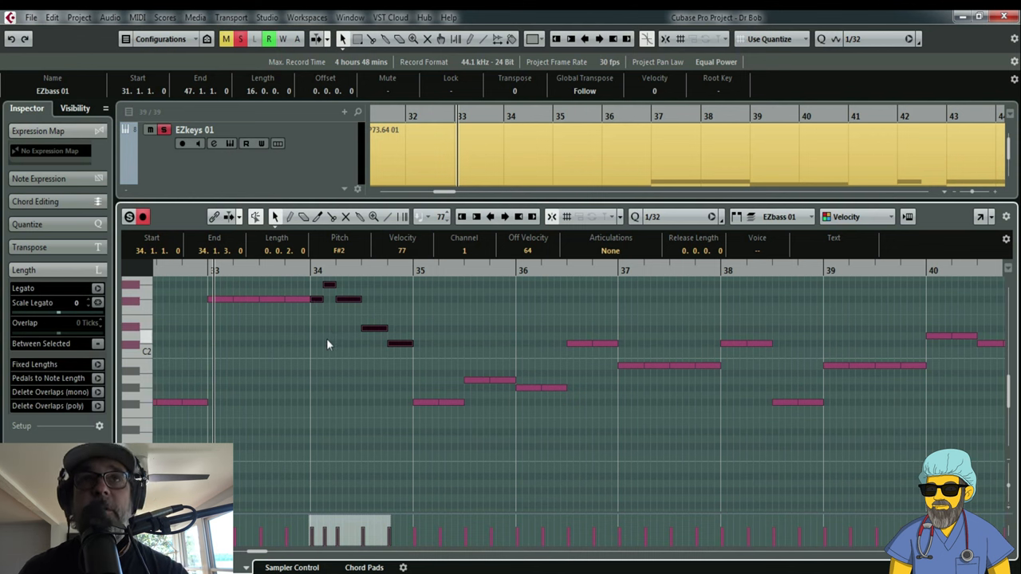
{"action": "left_click", "coordinate": [300, 300]}
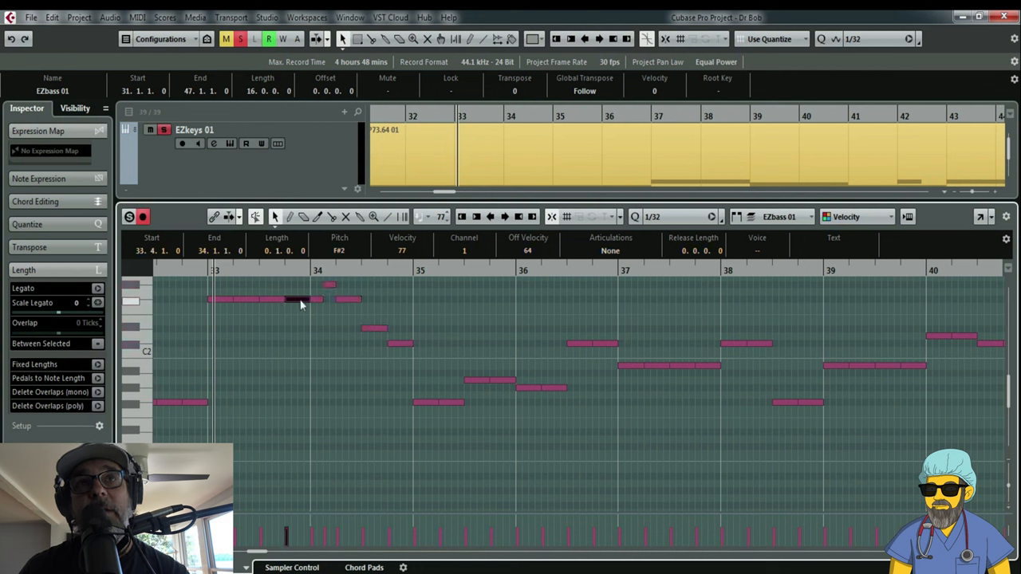
{"action": "left_click_drag", "start_coordinate": [301, 301], "coordinate": [304, 406]}
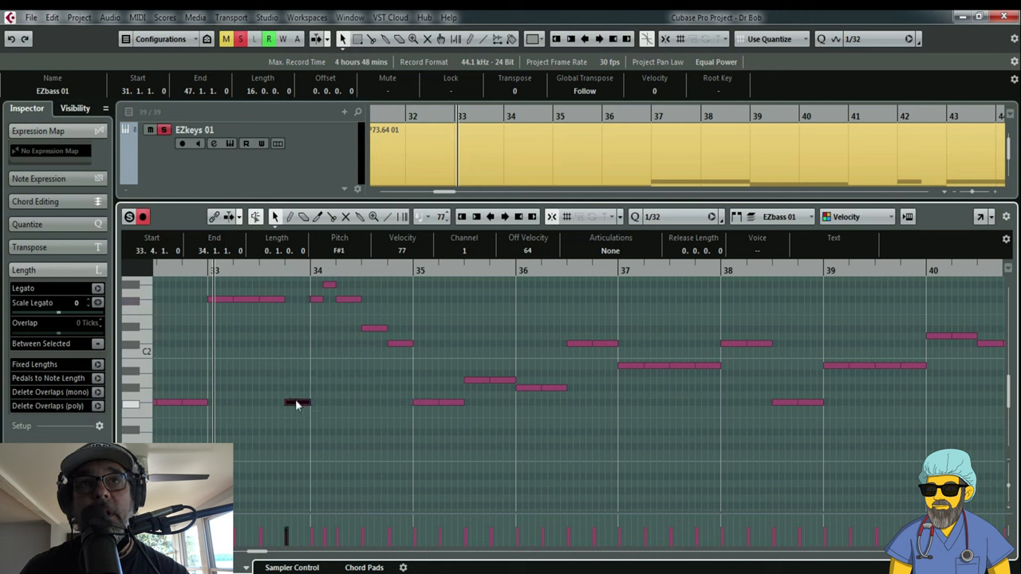
{"action": "key", "text": "ctrl+z"}
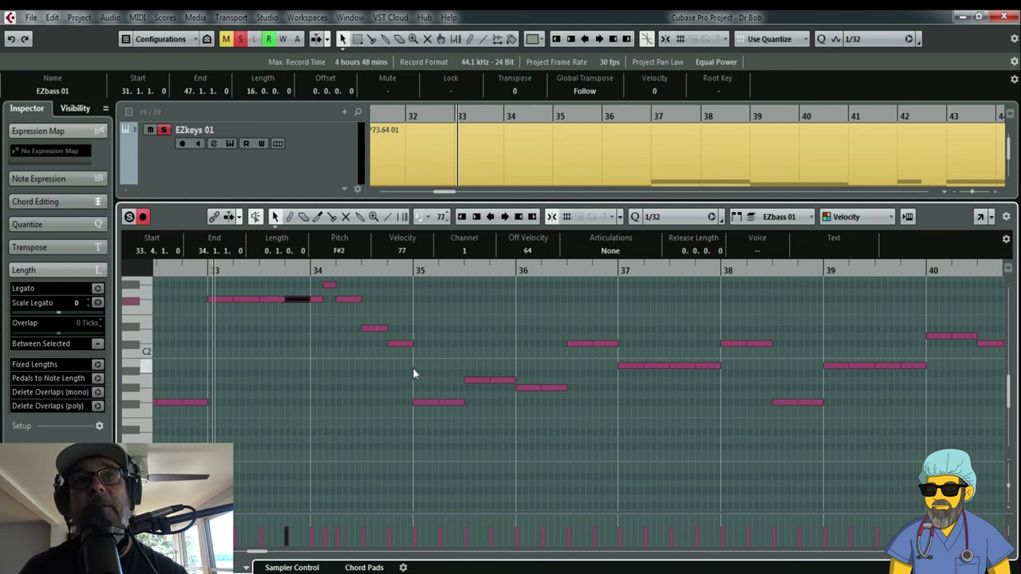
{"action": "key", "text": "space"}
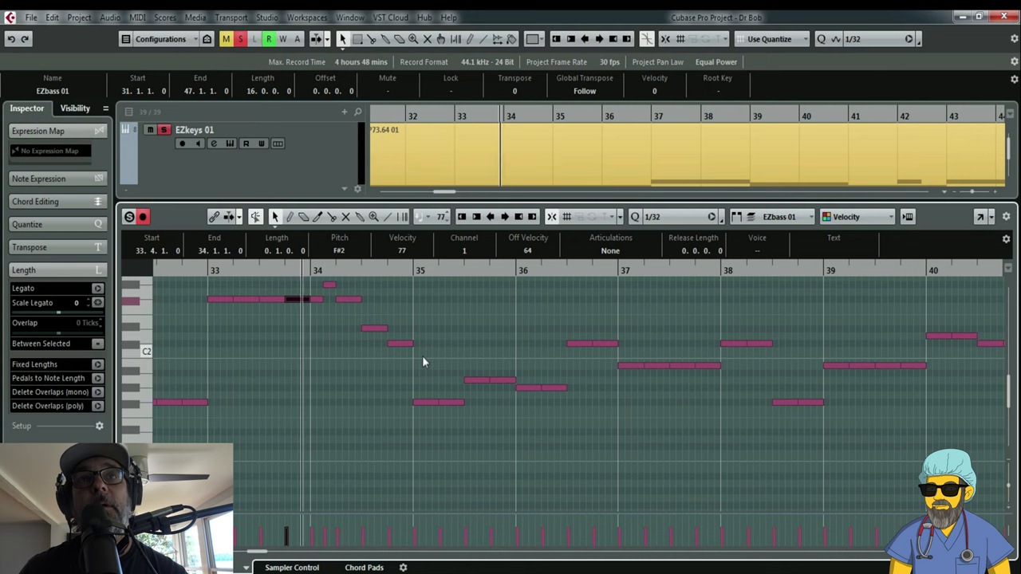
{"action": "key", "text": "space"}
{"action": "left_click", "coordinate": [422, 355]}
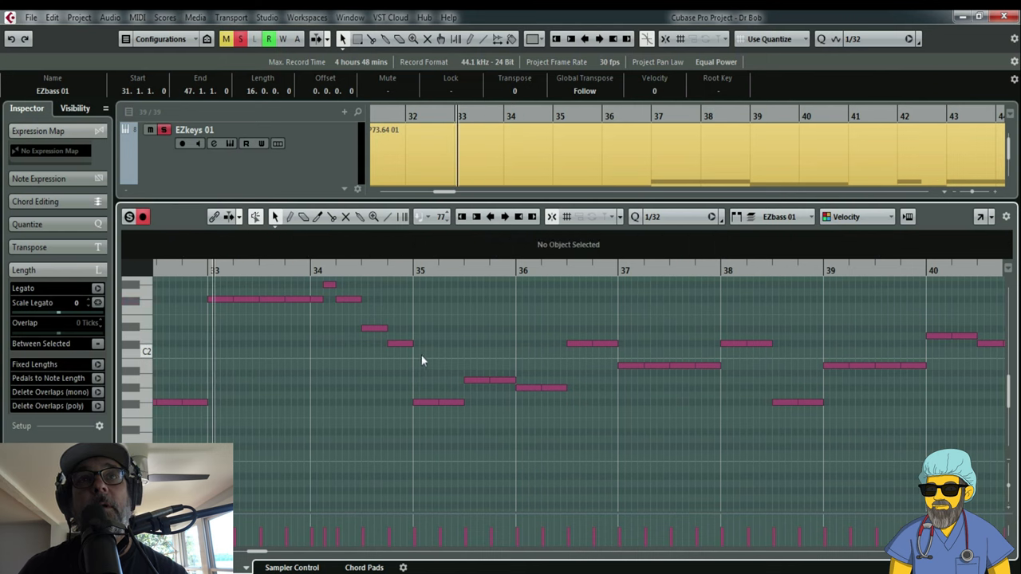
Step: Try the four short bar-34 notes an octave lower at F#1 and audition the result
{"action": "left_click_drag", "start_coordinate": [423, 359], "coordinate": [323, 291]}
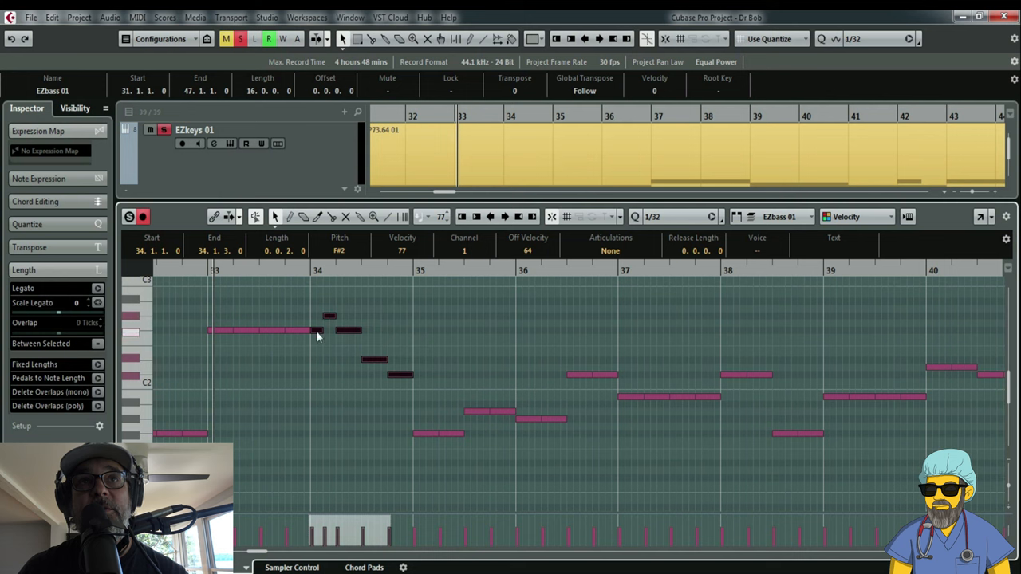
{"action": "left_click_drag", "start_coordinate": [317, 335], "coordinate": [318, 438]}
{"action": "key", "text": "space"}
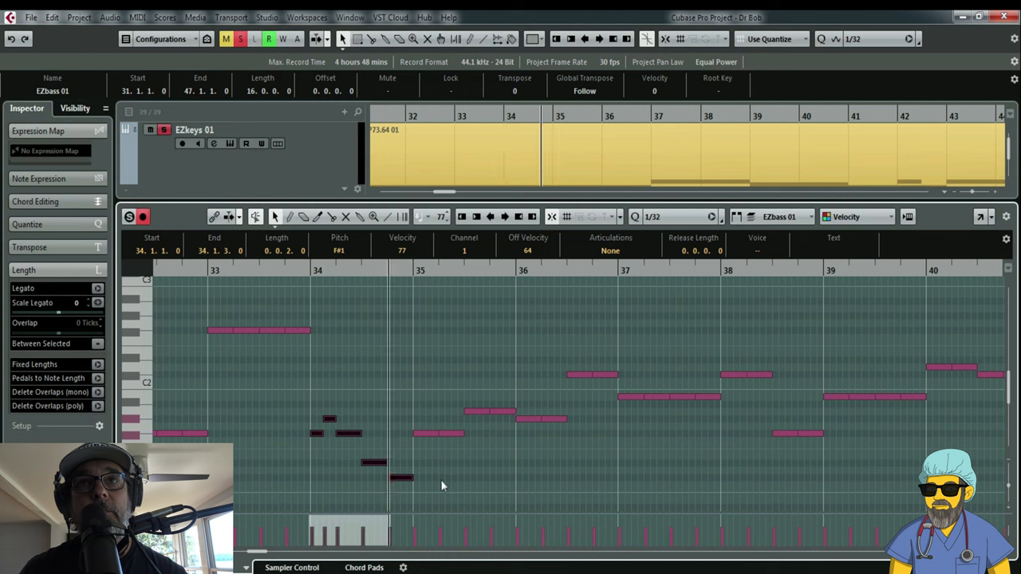
{"action": "key", "text": "space"}
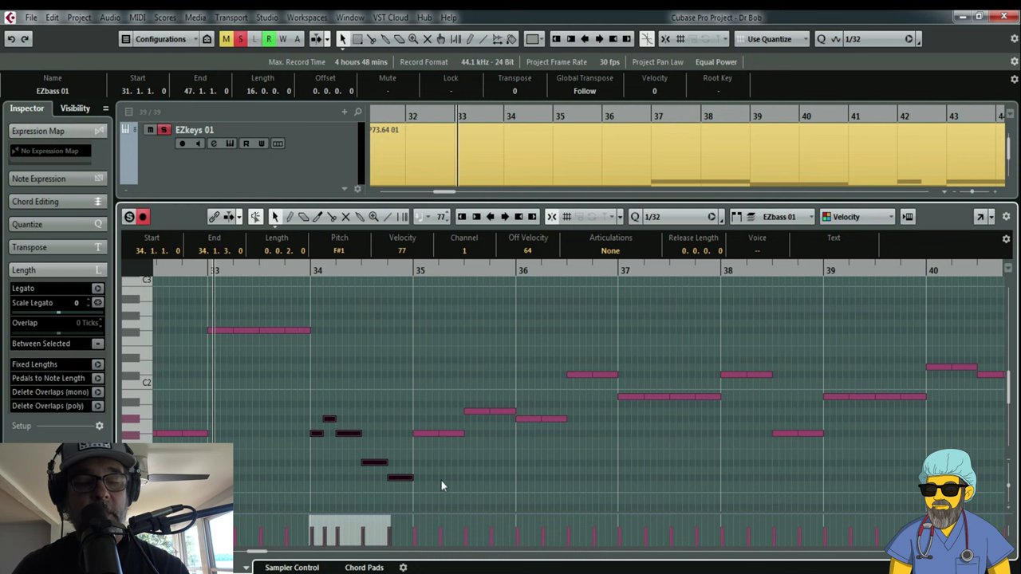
Step: Undo so the bar-34 run stays an octave up, then audition from later in the phrase
{"action": "key", "text": "ctrl+z"}
{"action": "key", "text": "space"}
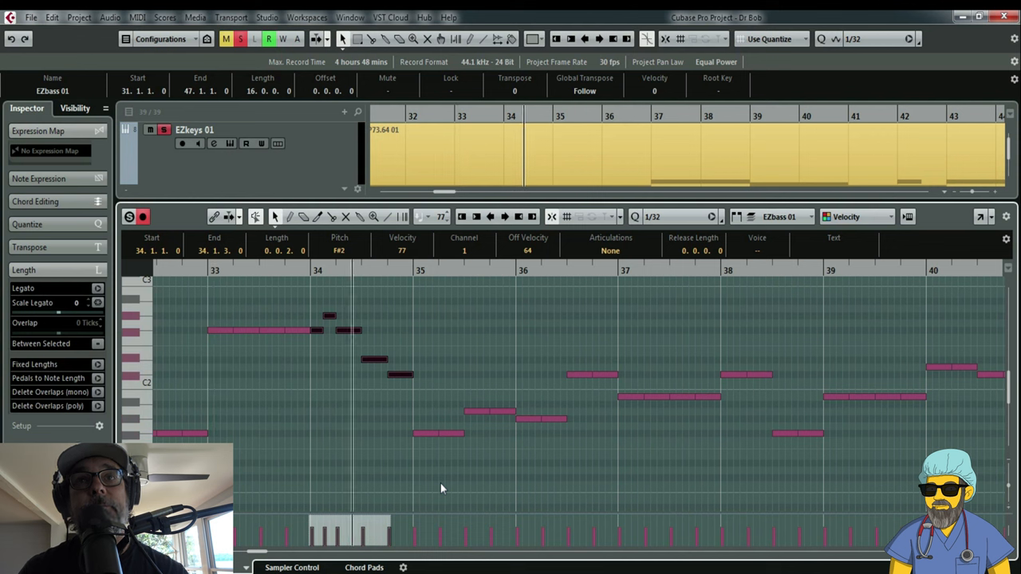
{"action": "key", "text": "space"}
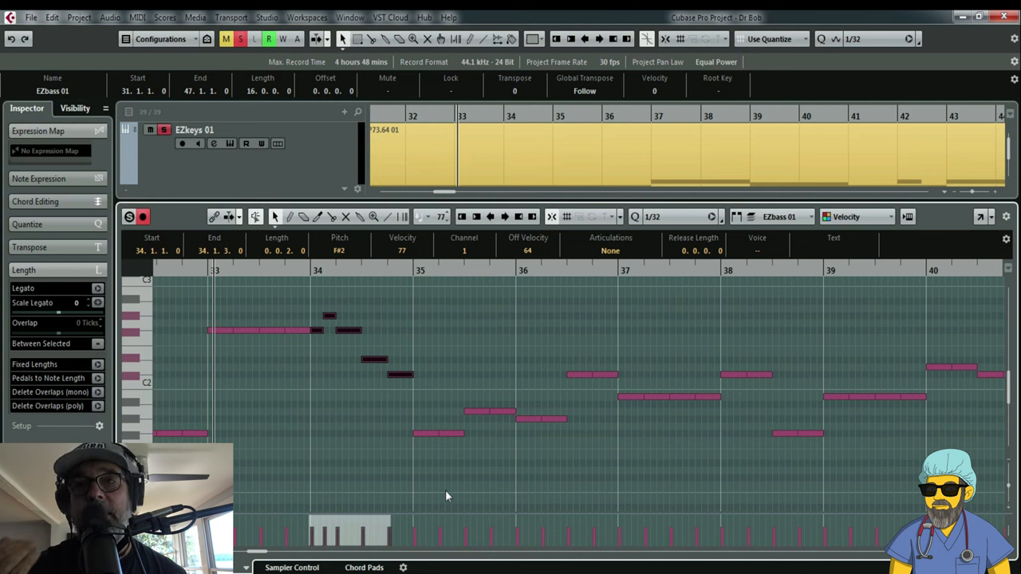
{"action": "left_click", "coordinate": [381, 275]}
{"action": "key", "text": "space"}
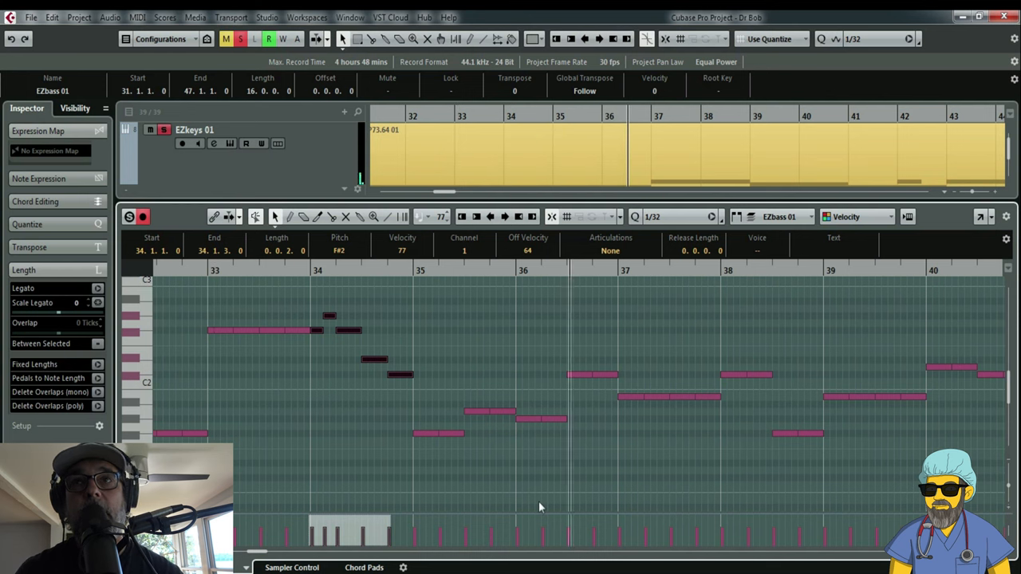
{"action": "key", "text": "space"}
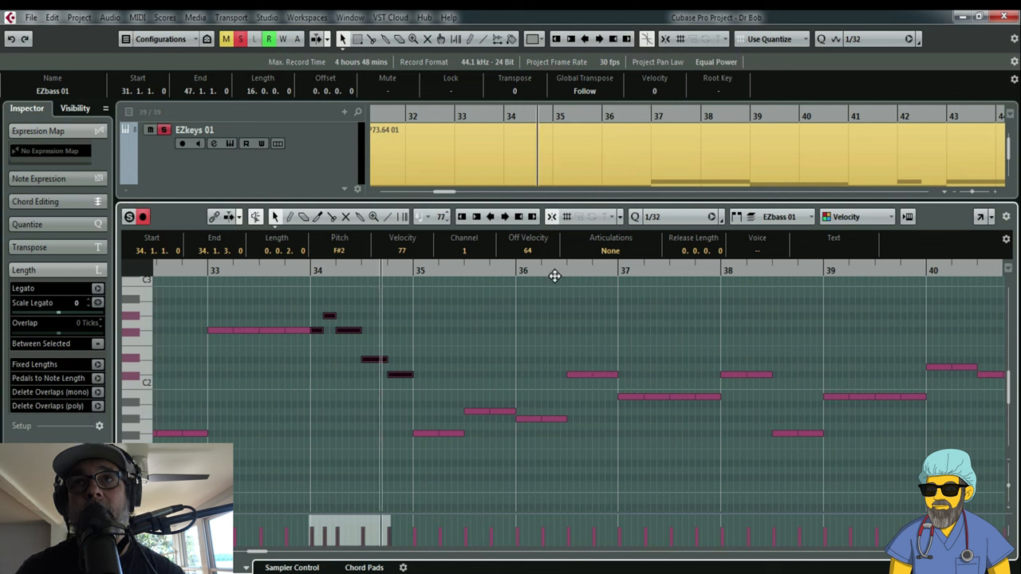
Step: Cue playback before bar 36, solo the editor, and select the two bar-36 bass notes
{"action": "left_click", "coordinate": [554, 275]}
{"action": "left_click_drag", "start_coordinate": [553, 273], "coordinate": [512, 276]}
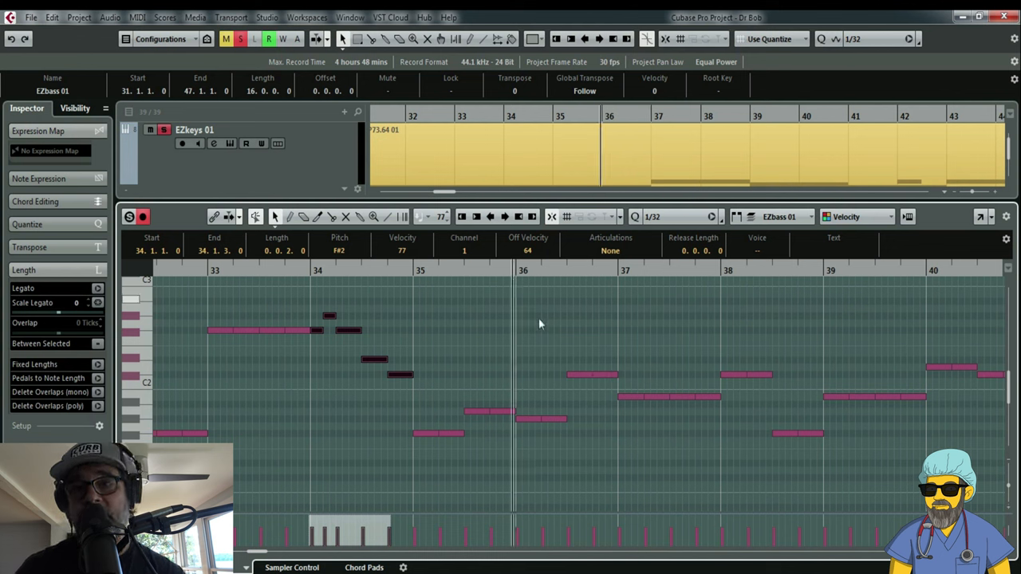
{"action": "left_click", "coordinate": [130, 217]}
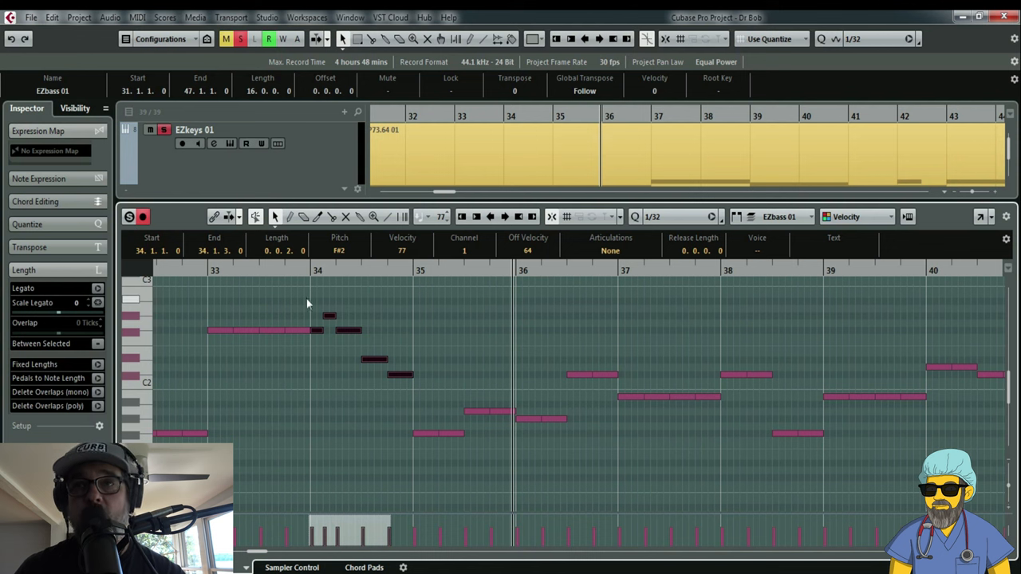
{"action": "left_click_drag", "start_coordinate": [576, 390], "coordinate": [605, 384]}
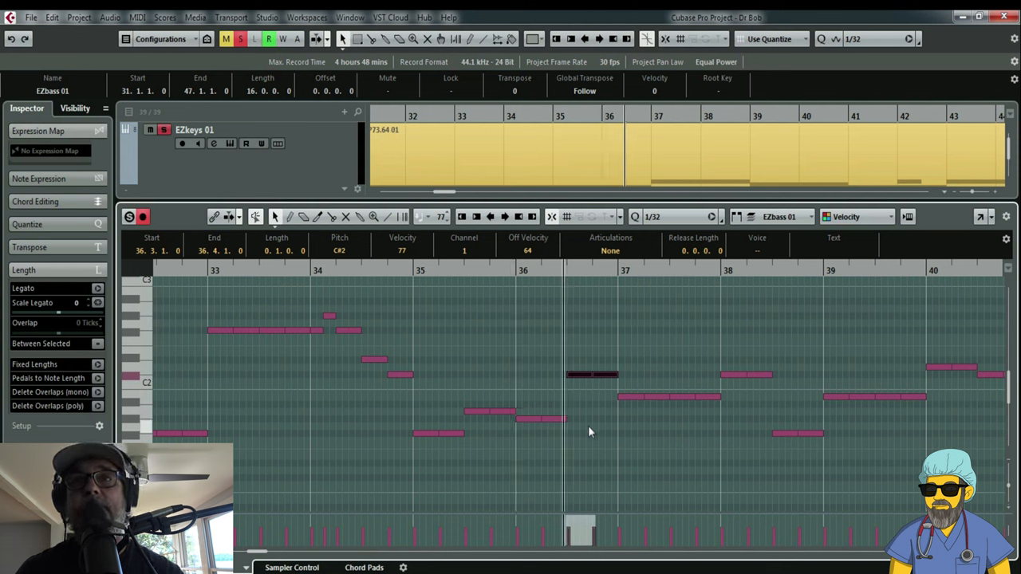
{"action": "left_click", "coordinate": [577, 376]}
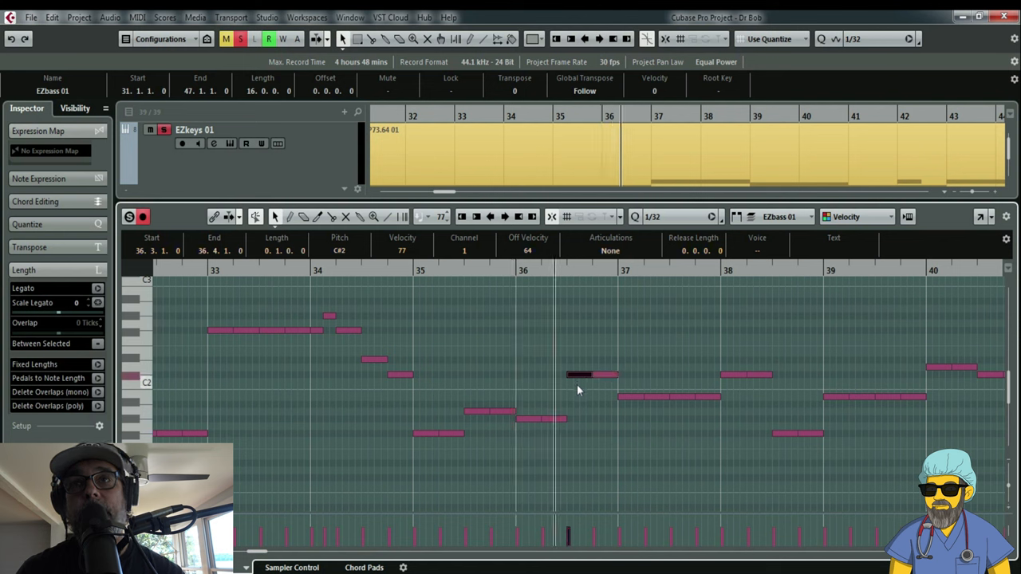
{"action": "left_click", "coordinate": [578, 390]}
{"action": "mouse_move", "coordinate": [559, 363]}
{"action": "left_mouse_down"}
{"action": "mouse_move", "coordinate": [607, 383]}
{"action": "mouse_move", "coordinate": [578, 408]}
{"action": "left_mouse_up"}
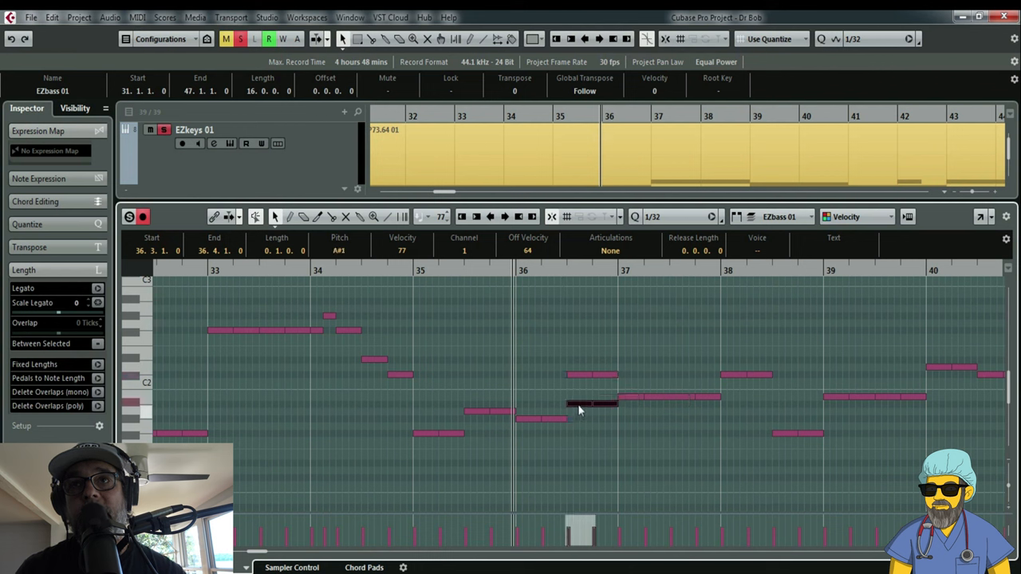
Step: Audition bar 36 and move its A#1 note up to C#2 on beat four
{"action": "left_click", "coordinate": [556, 270]}
{"action": "left_click_drag", "start_coordinate": [571, 412], "coordinate": [604, 411]}
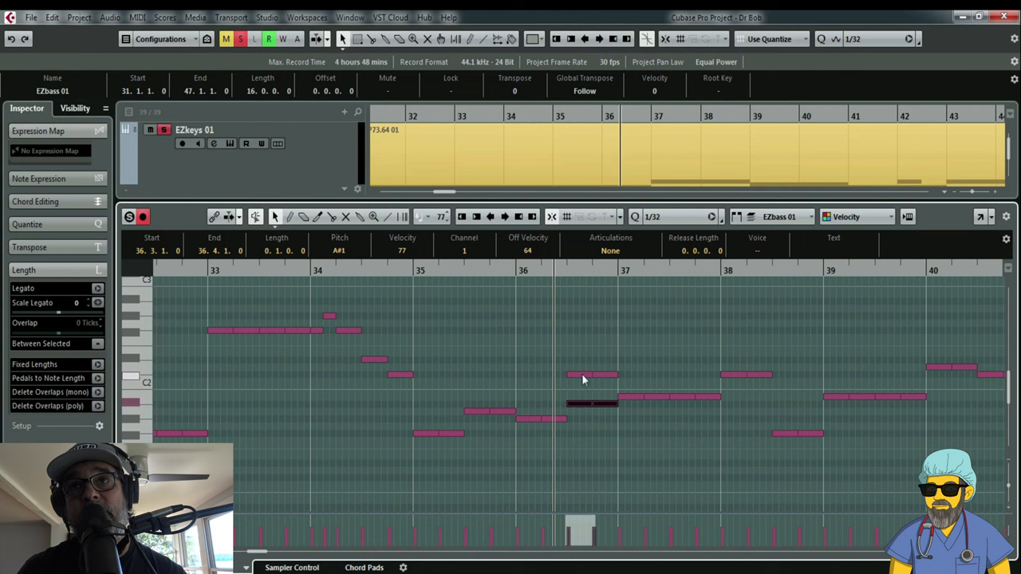
{"action": "left_click", "coordinate": [582, 375]}
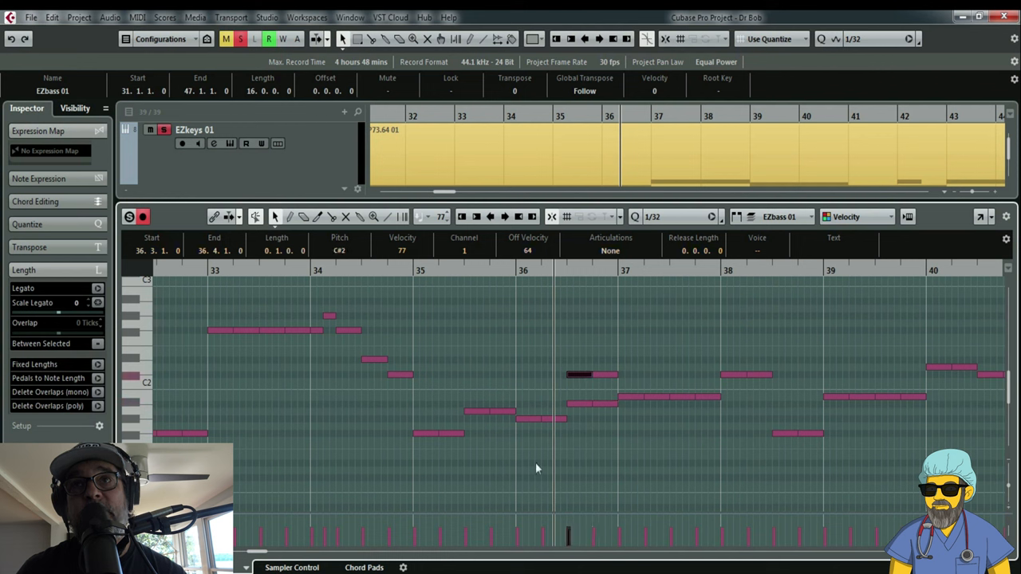
{"action": "key", "text": "space"}
{"action": "key", "text": "space"}
{"action": "key", "text": "space"}
{"action": "key", "text": "space"}
{"action": "left_click", "coordinate": [582, 405]}
{"action": "key", "text": "space"}
{"action": "left_click", "coordinate": [522, 272]}
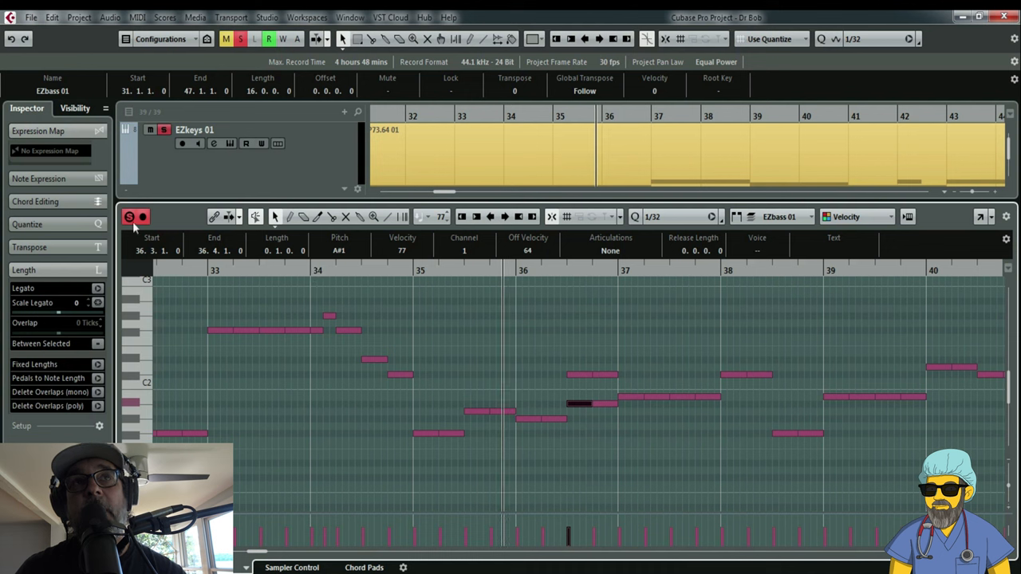
{"action": "left_click_drag", "start_coordinate": [580, 404], "coordinate": [606, 375]}
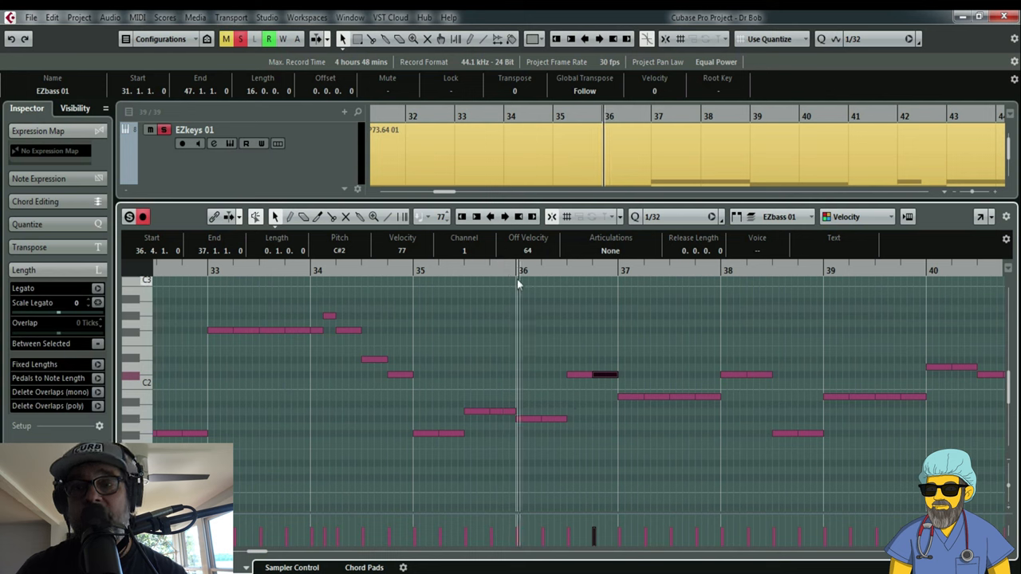
{"action": "key", "text": "space"}
Step: Lower the bar-36 beat-three bass note a few semitones to A#1
{"action": "left_click", "coordinate": [574, 390]}
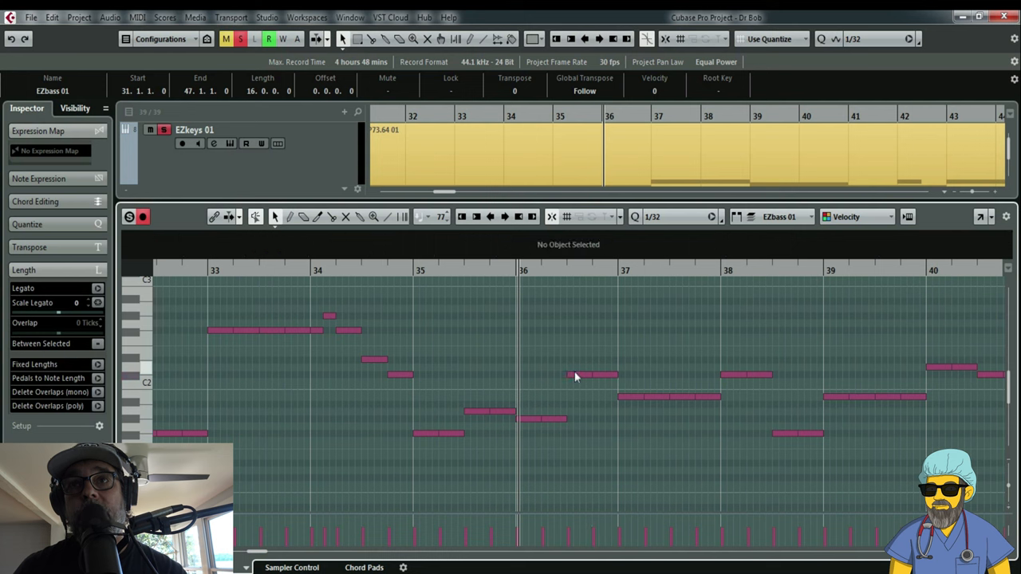
{"action": "left_click", "coordinate": [575, 372]}
{"action": "left_click", "coordinate": [576, 375]}
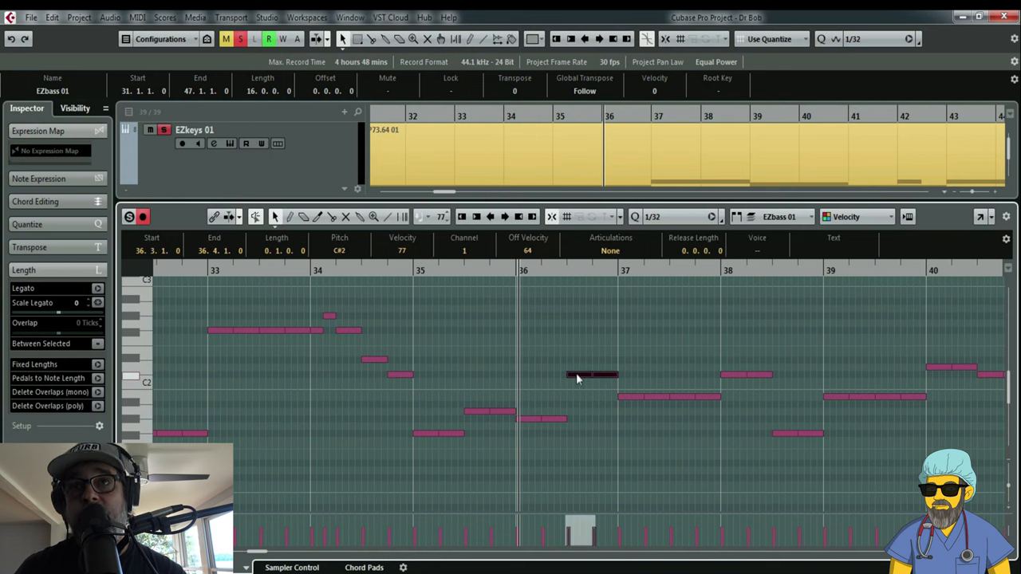
{"action": "left_click_drag", "start_coordinate": [576, 375], "coordinate": [579, 403]}
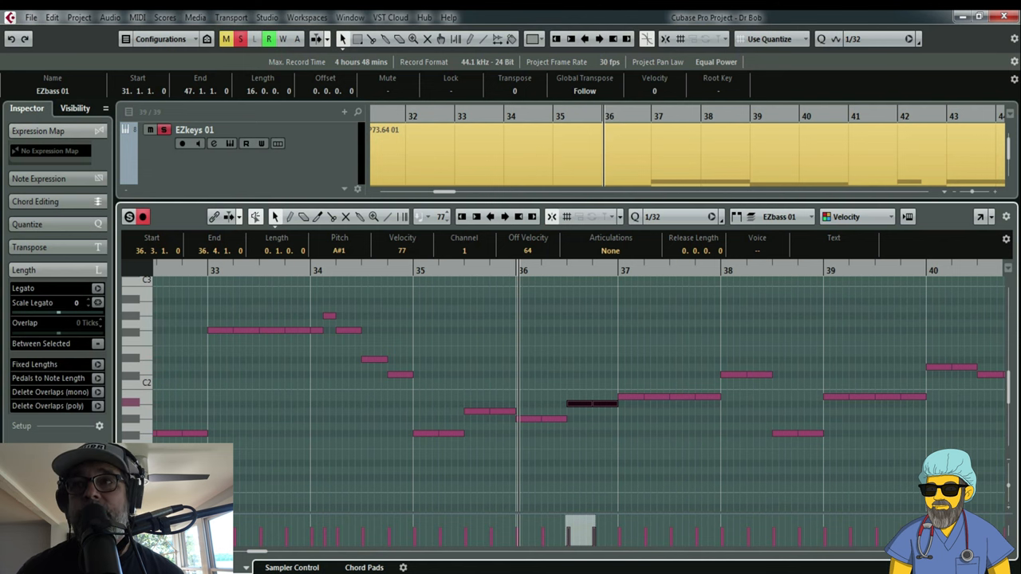
{"action": "scroll", "coordinate": [843, 524], "scroll_direction": "right", "scroll_amount": 2}
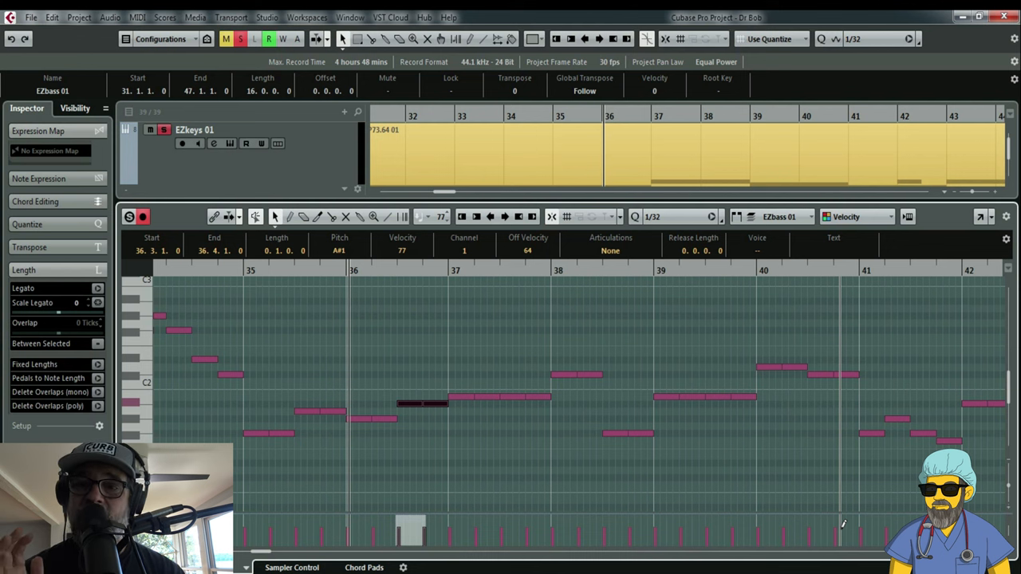
{"action": "key", "text": "space"}
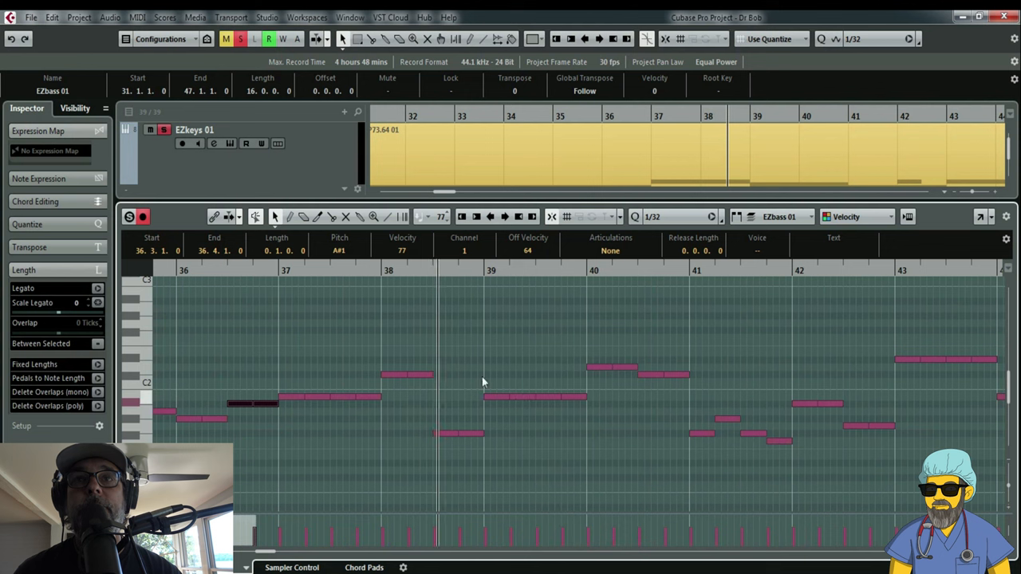
Step: Nudge the last bar-37 note onto the bar-38 downbeat and delete the extra note there
{"action": "left_click_drag", "start_coordinate": [383, 275], "coordinate": [383, 269]}
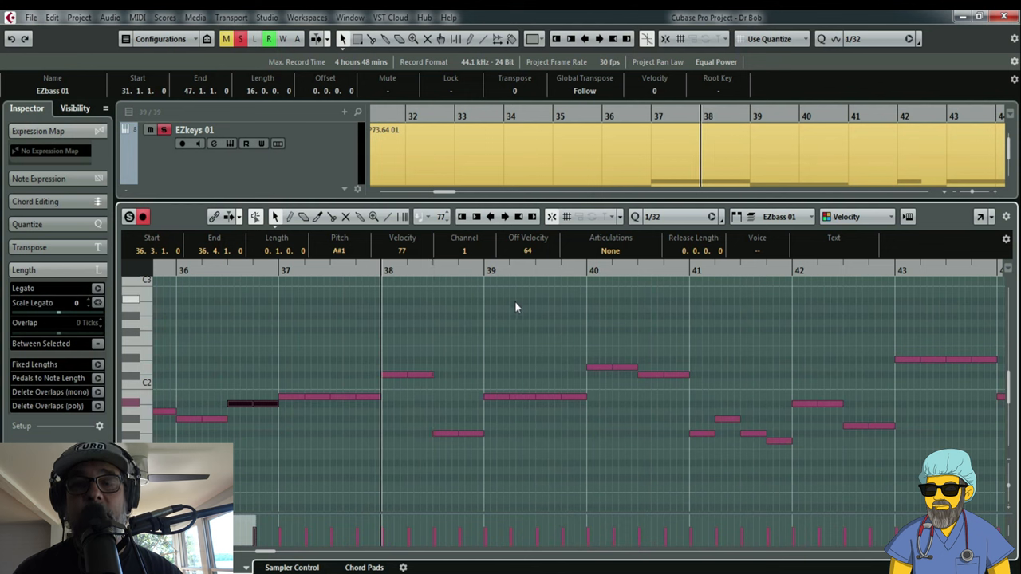
{"action": "left_click", "coordinate": [368, 398]}
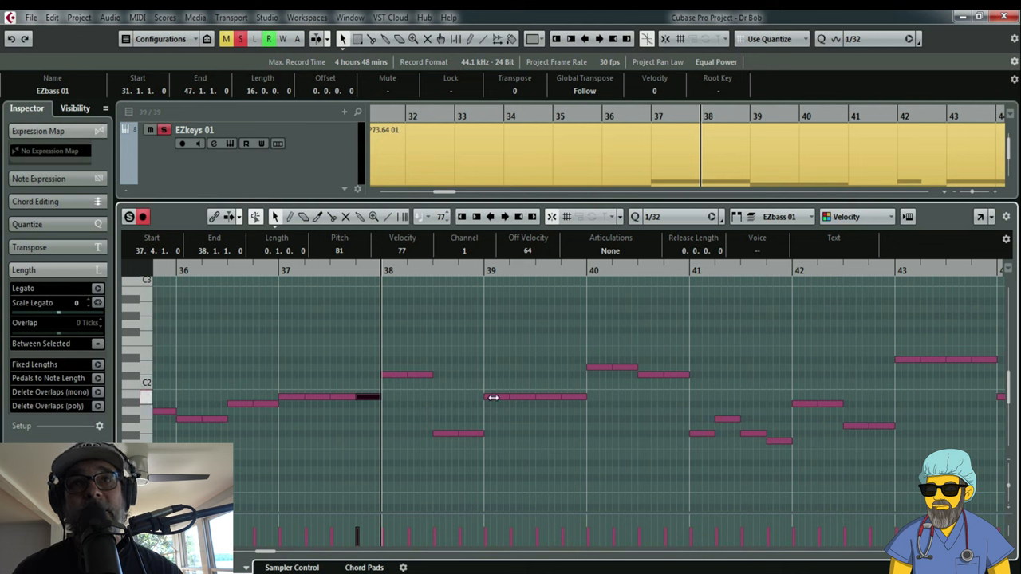
{"action": "key", "text": "ctrl+Right"}
{"action": "key", "text": "ctrl+Right"}
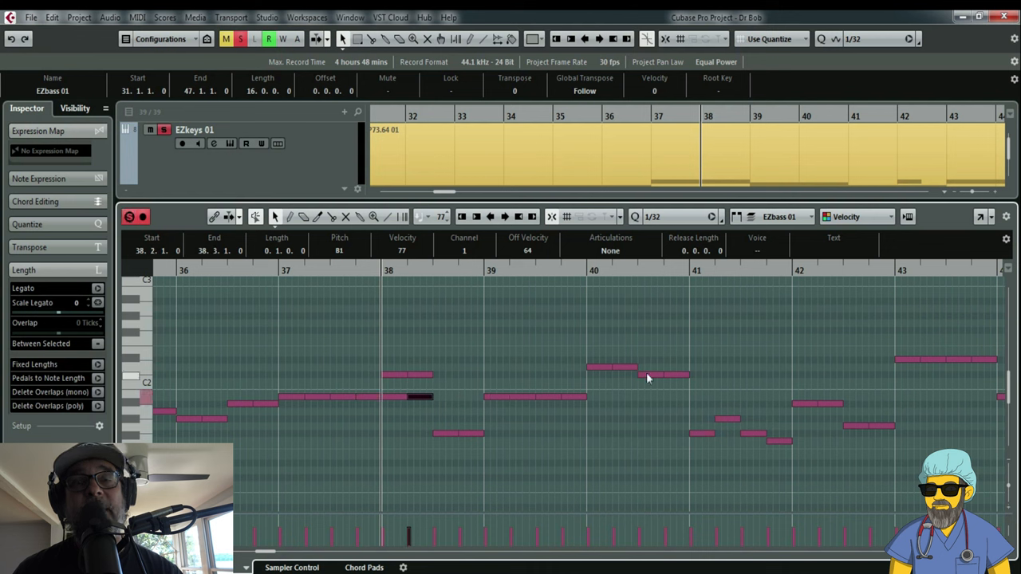
{"action": "key", "text": "ctrl+Left"}
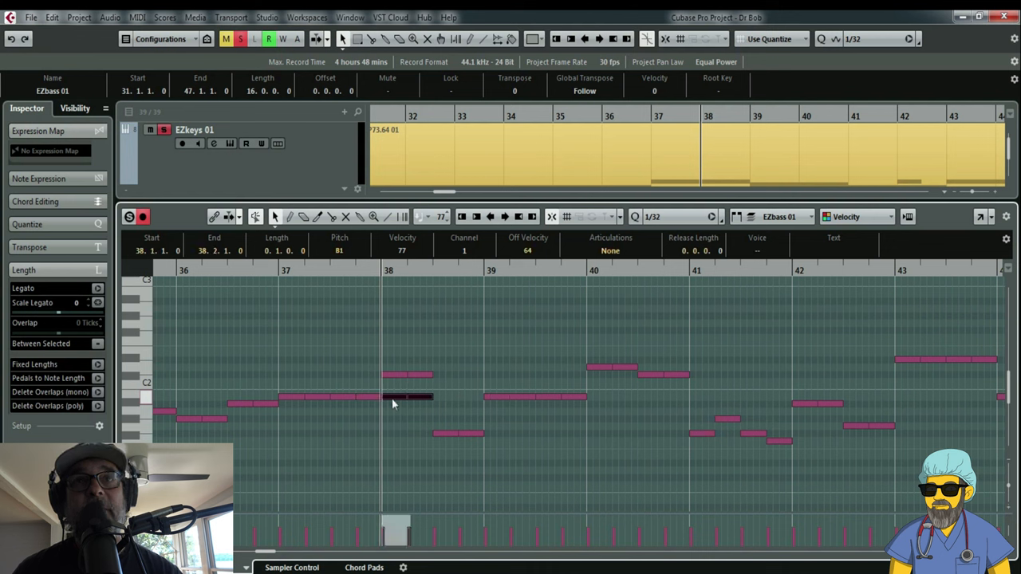
{"action": "left_click", "coordinate": [393, 375]}
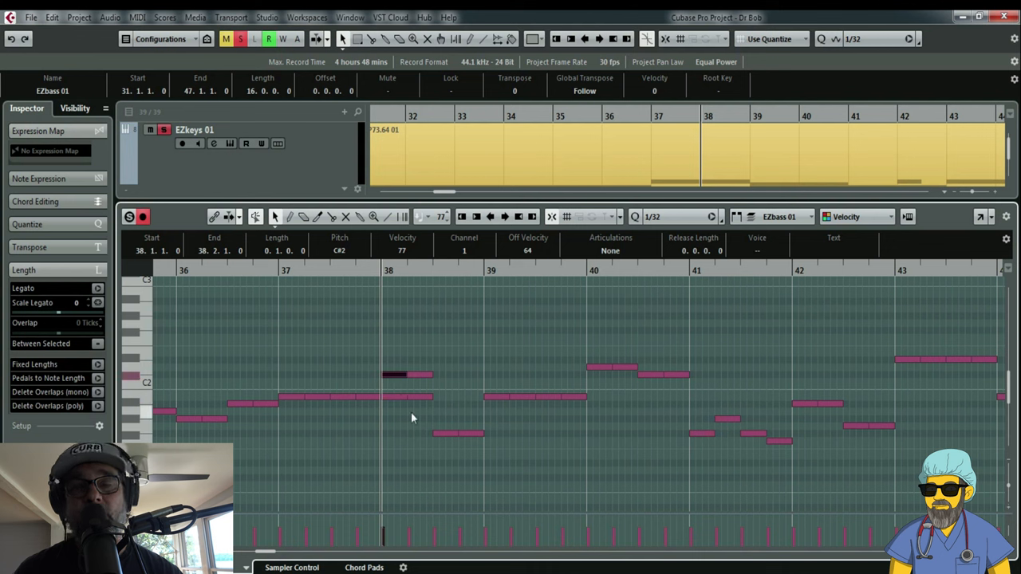
{"action": "key", "text": "Delete"}
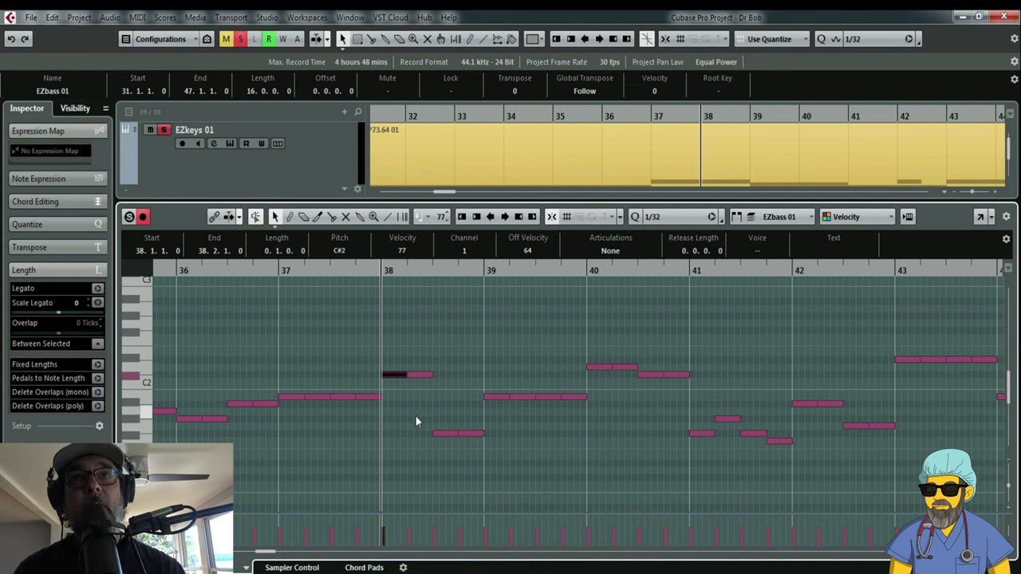
Step: Audition from before bar 37 with solo toggled, then raise the bar-38 note to D#2
{"action": "key", "text": "space"}
{"action": "left_click", "coordinate": [260, 270]}
{"action": "left_click", "coordinate": [130, 216]}
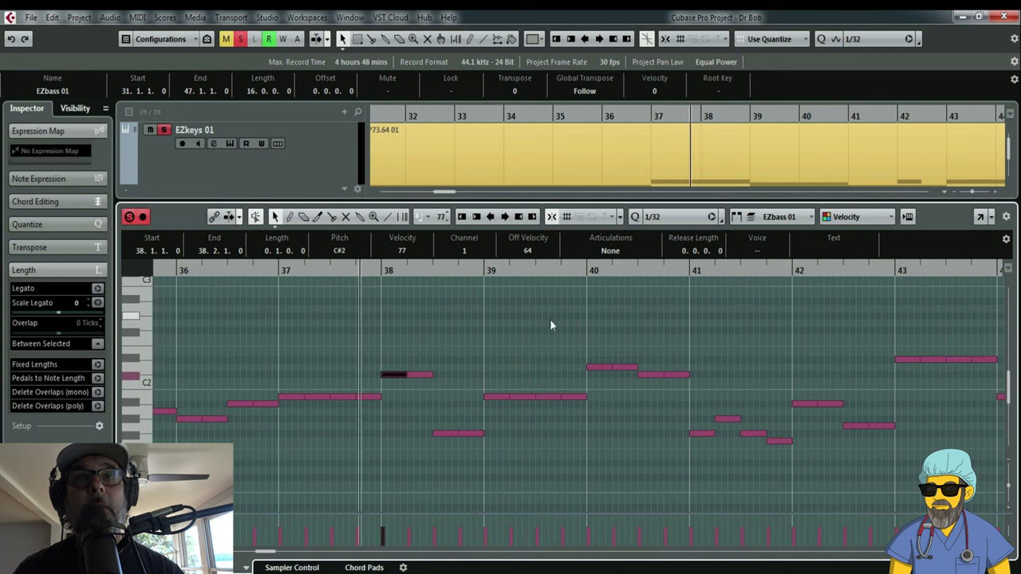
{"action": "key", "text": "shift+1"}
{"action": "left_click", "coordinate": [130, 217]}
{"action": "left_click", "coordinate": [366, 325]}
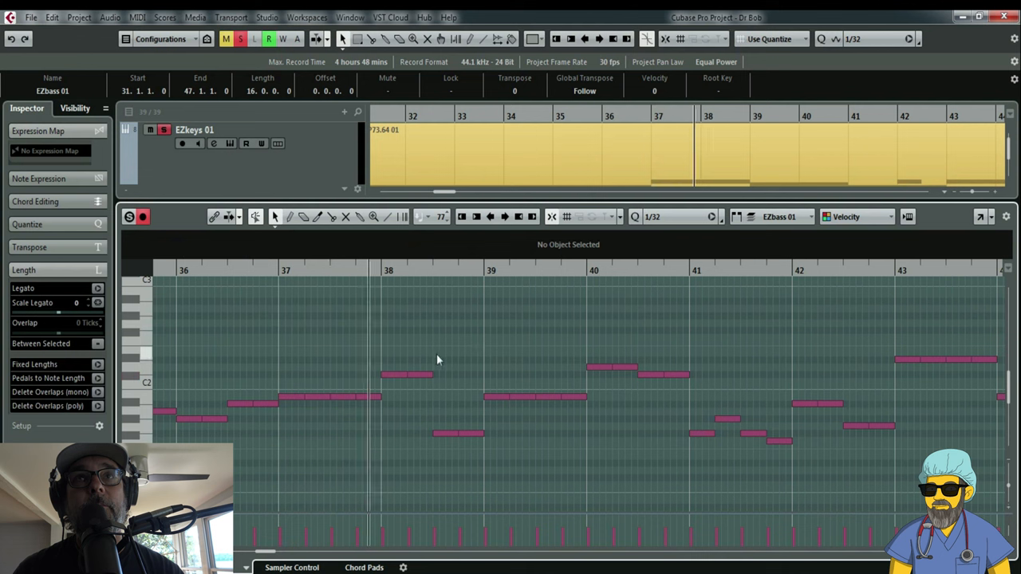
{"action": "left_click", "coordinate": [396, 378]}
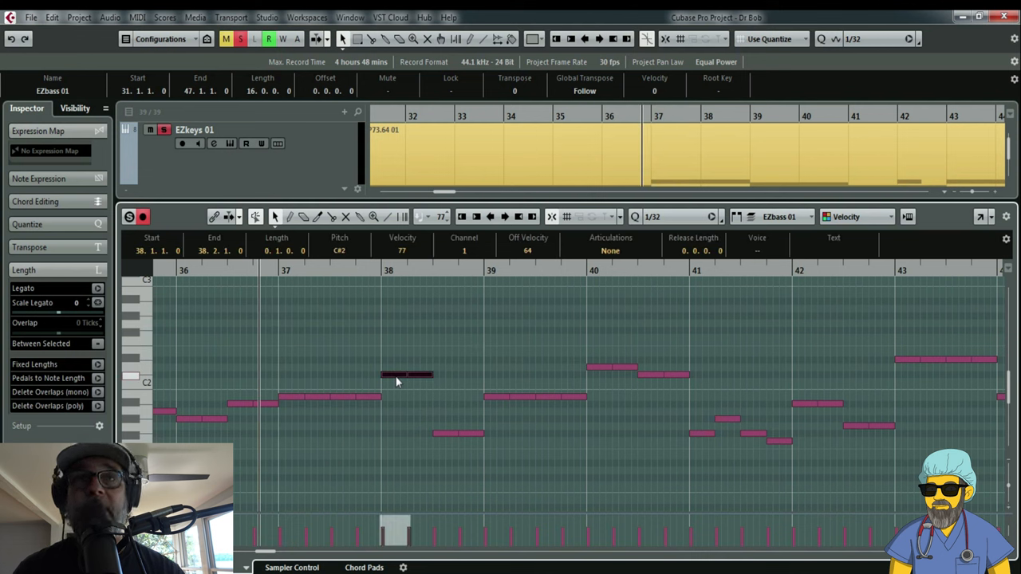
{"action": "left_click_drag", "start_coordinate": [395, 378], "coordinate": [395, 368]}
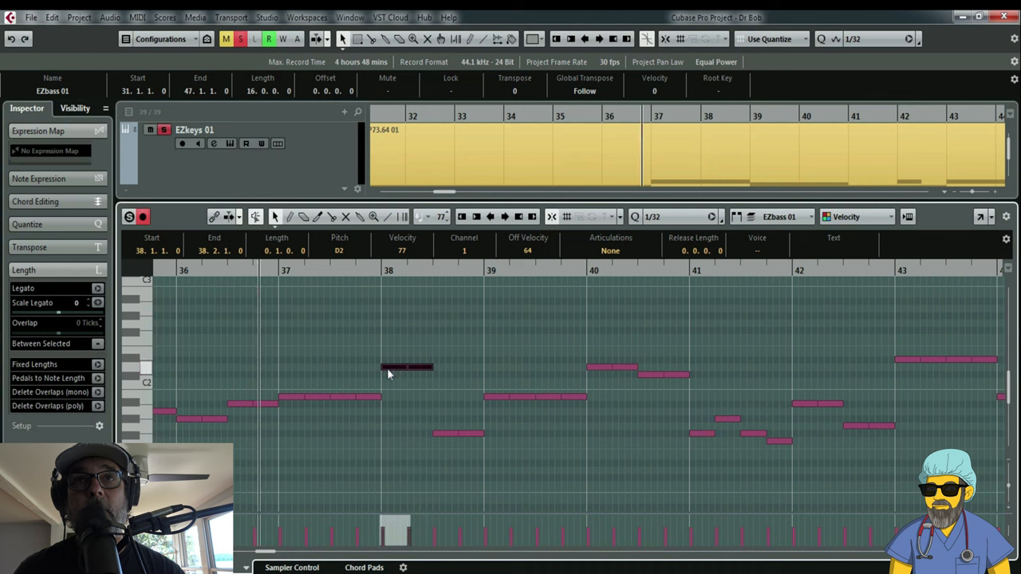
{"action": "left_click_drag", "start_coordinate": [386, 367], "coordinate": [389, 361]}
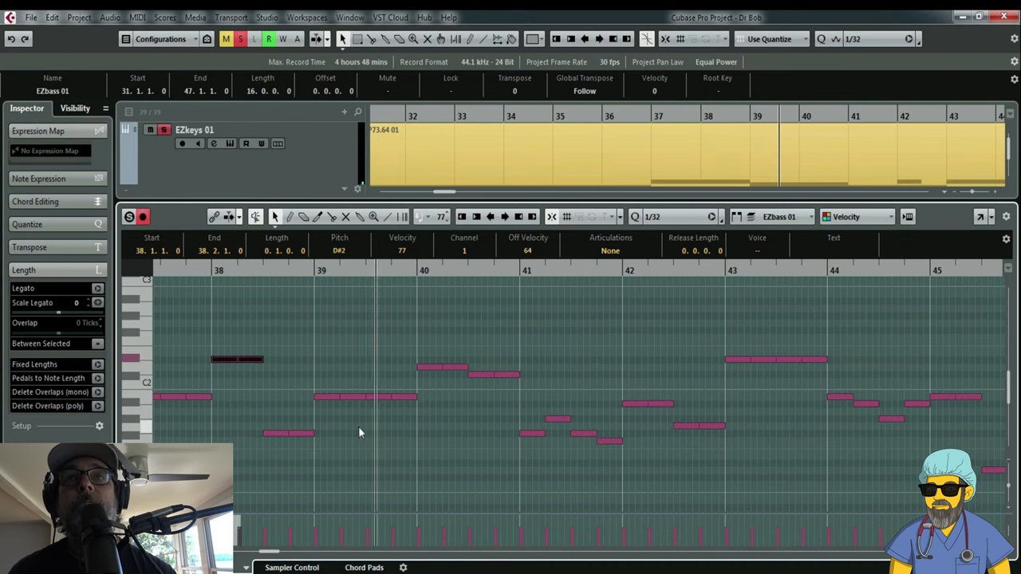
Step: Lower the bar-40 bass note a semitone, lengthen it, and audition the passage
{"action": "left_click", "coordinate": [415, 310]}
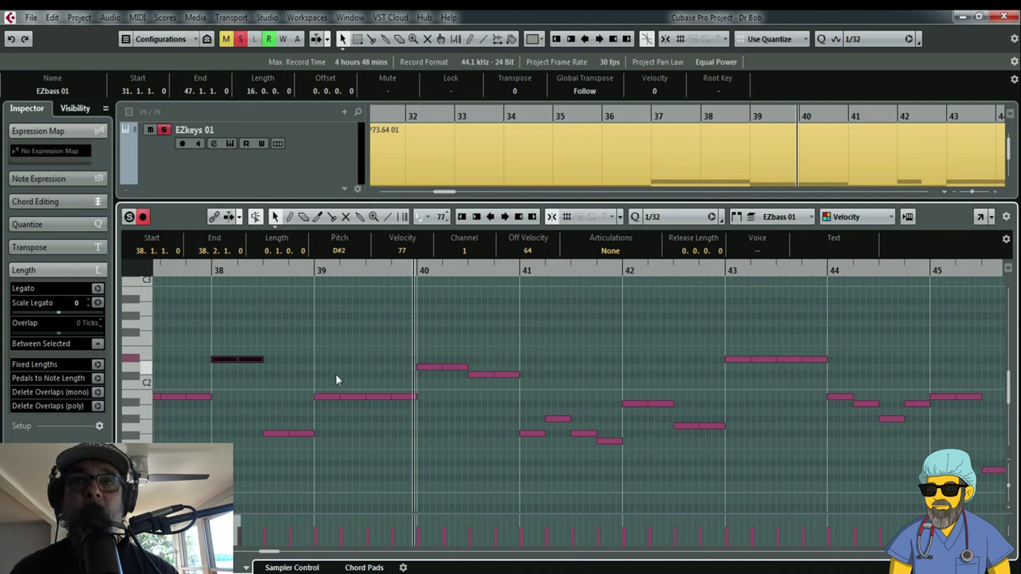
{"action": "key", "text": "space"}
{"action": "left_click_drag", "start_coordinate": [430, 366], "coordinate": [429, 396]}
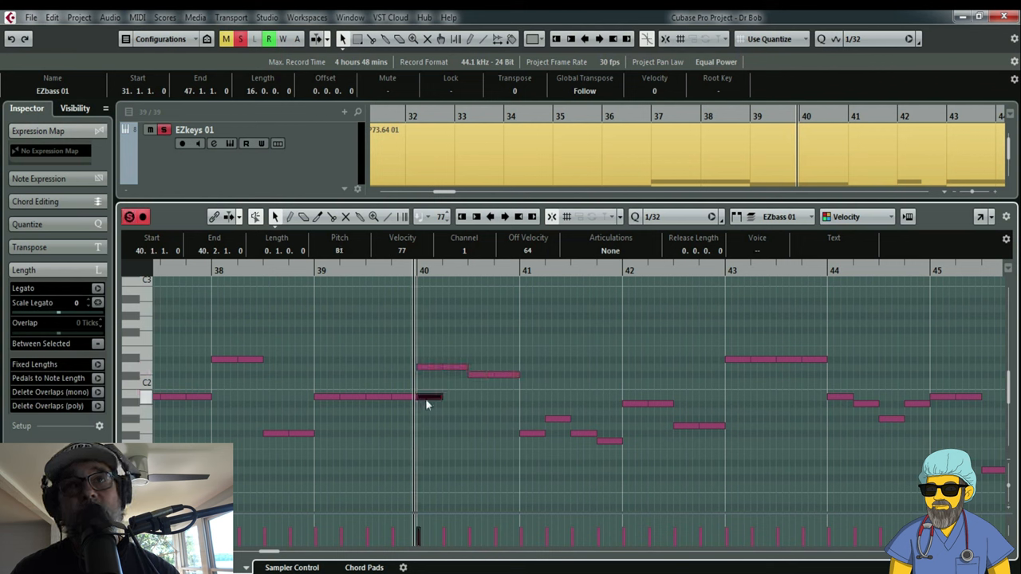
{"action": "left_click_drag", "start_coordinate": [441, 397], "coordinate": [461, 398]}
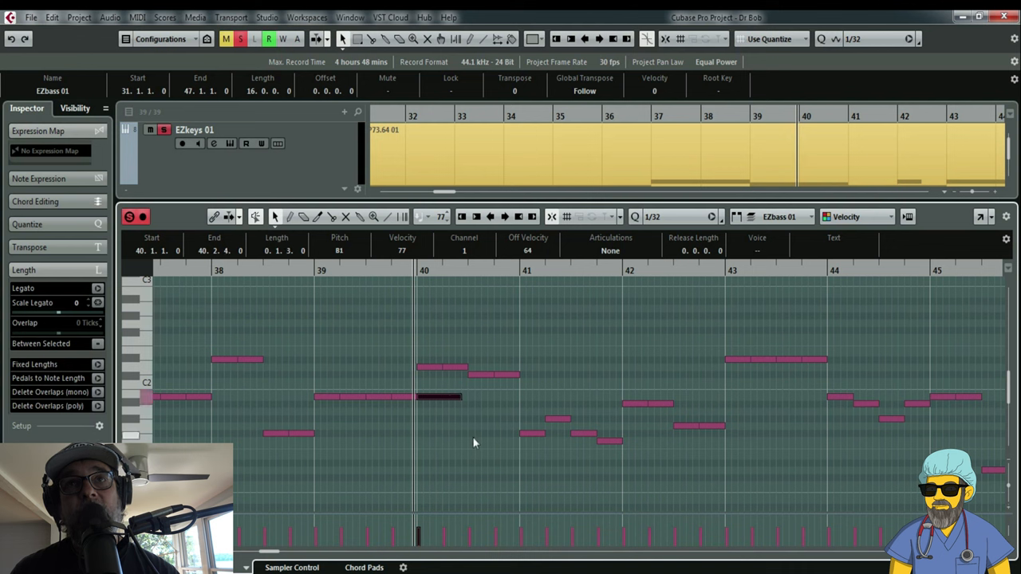
{"action": "key", "text": "space"}
{"action": "key", "text": "space"}
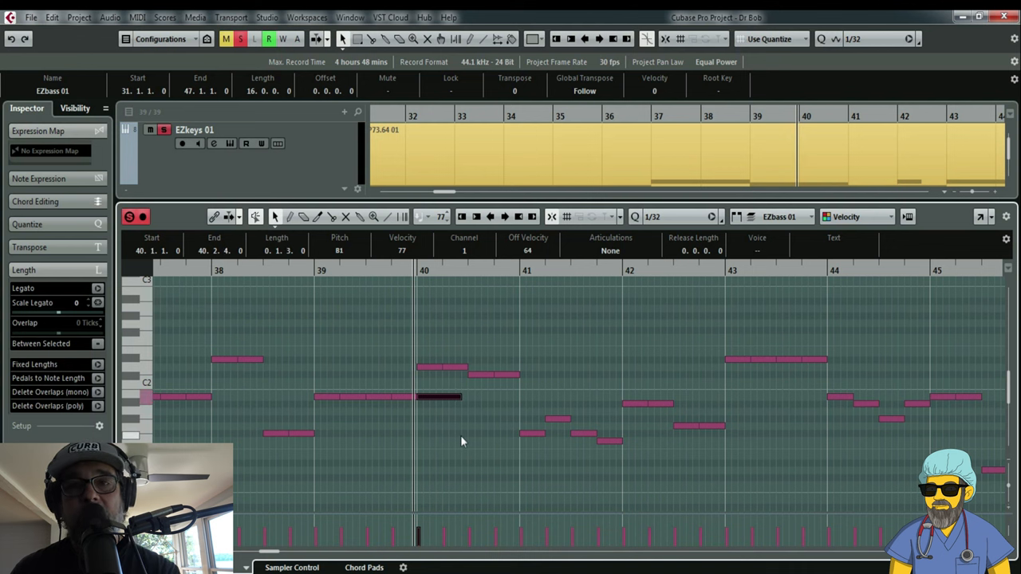
{"action": "left_click", "coordinate": [460, 441]}
{"action": "left_click", "coordinate": [457, 394]}
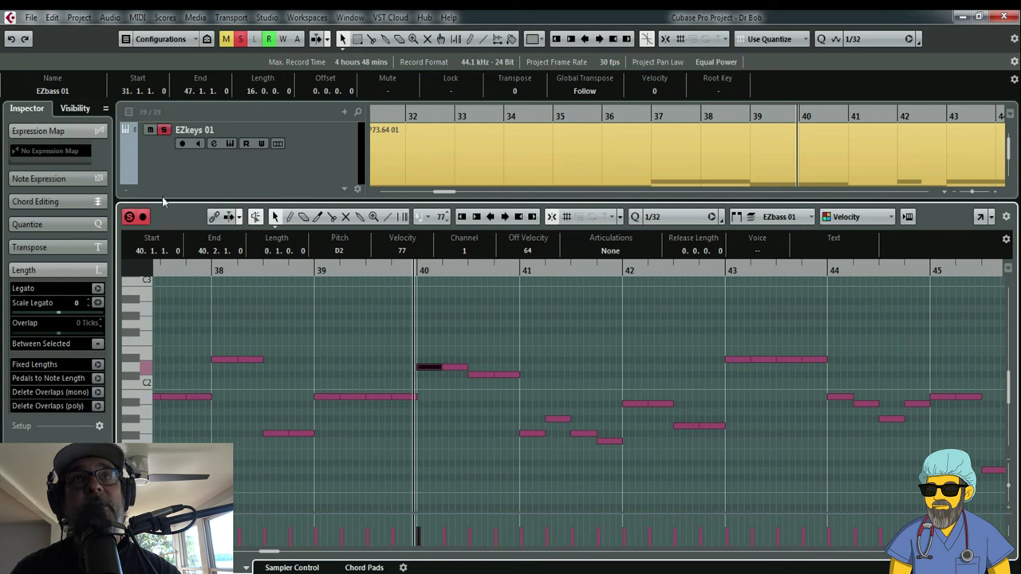
Step: Unsolo the editor and raise the upper bar-40 note to F#2, auditioning it
{"action": "left_click", "coordinate": [383, 270]}
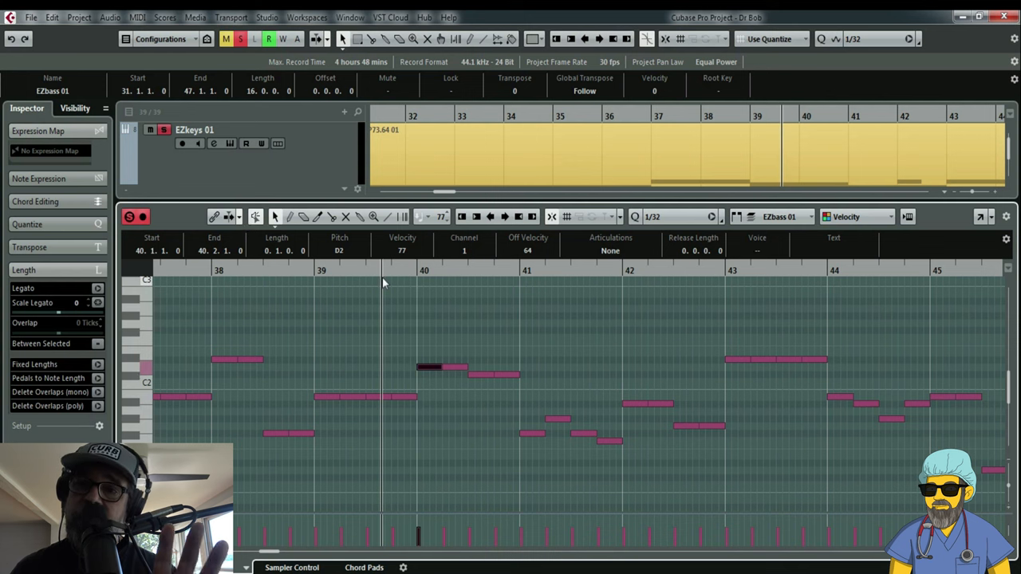
{"action": "left_click", "coordinate": [129, 217]}
{"action": "key", "text": "space"}
{"action": "key", "text": "space"}
{"action": "left_click", "coordinate": [594, 390]}
{"action": "mouse_move", "coordinate": [430, 381]}
{"action": "left_mouse_down"}
{"action": "mouse_move", "coordinate": [468, 365]}
{"action": "mouse_move", "coordinate": [433, 366]}
{"action": "mouse_move", "coordinate": [436, 335]}
{"action": "left_mouse_up"}
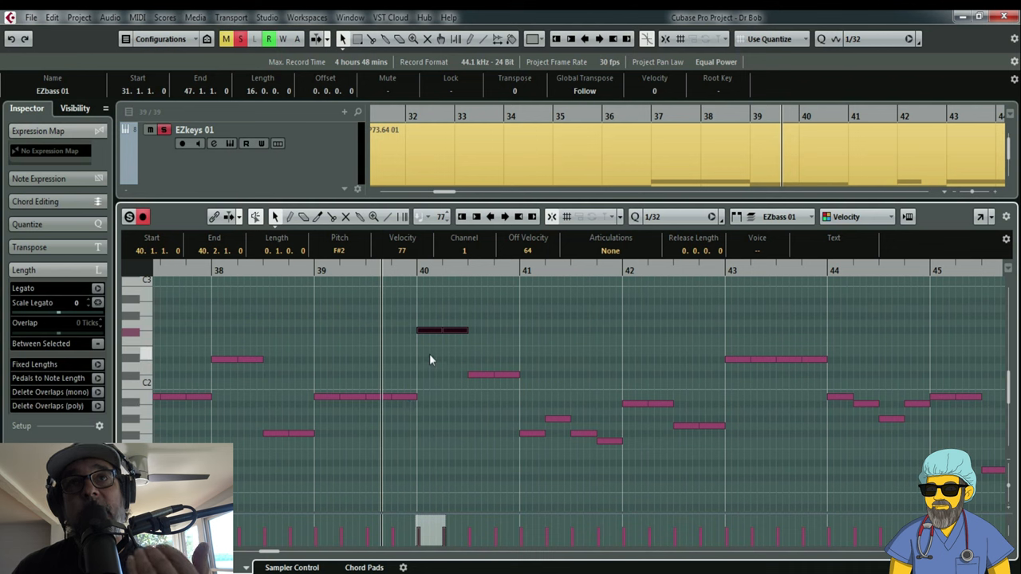
{"action": "left_click", "coordinate": [361, 273]}
{"action": "key", "text": "space"}
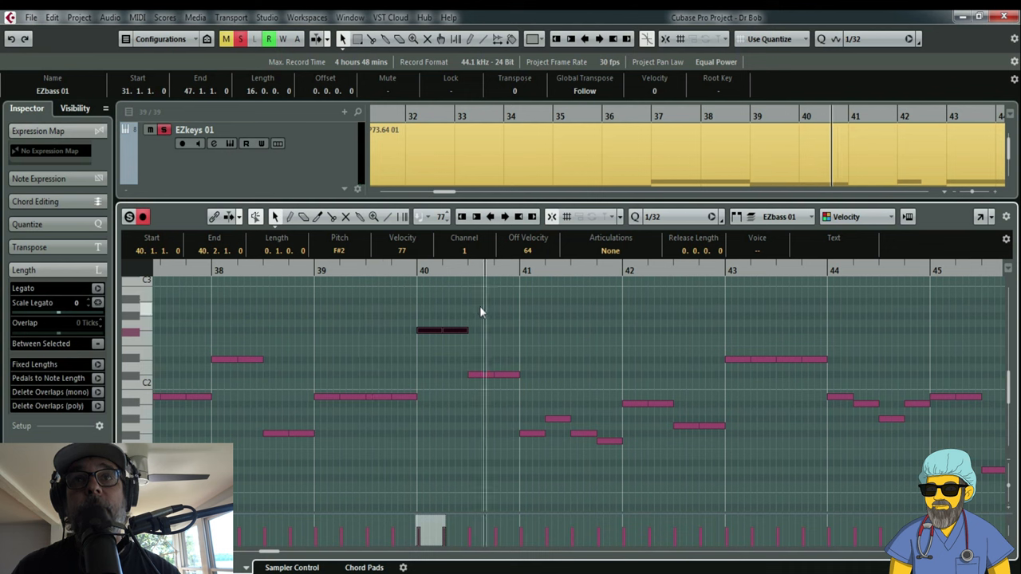
{"action": "key", "text": "space"}
{"action": "left_click", "coordinate": [482, 379]}
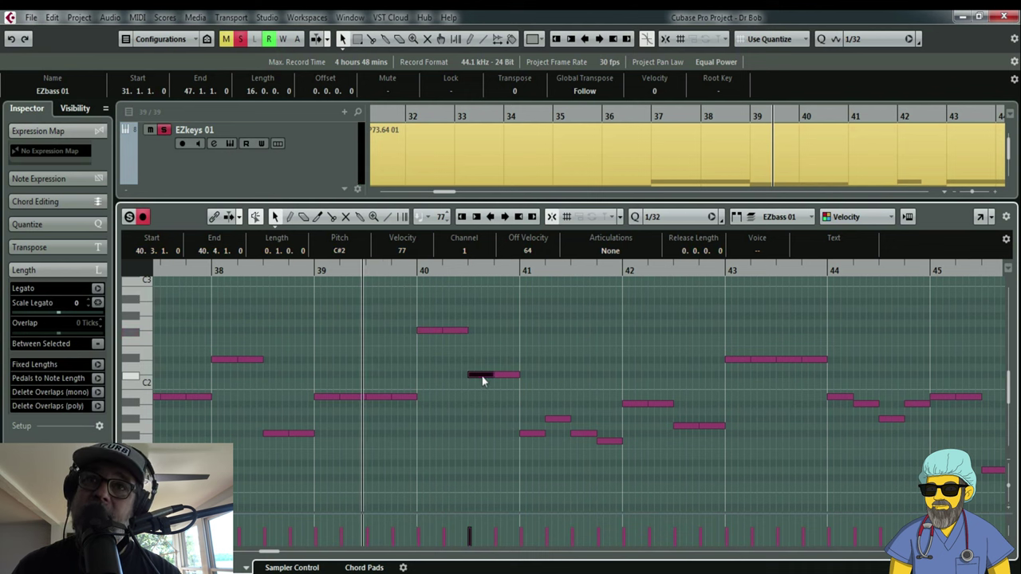
{"action": "left_click", "coordinate": [441, 345]}
{"action": "left_click", "coordinate": [466, 330]}
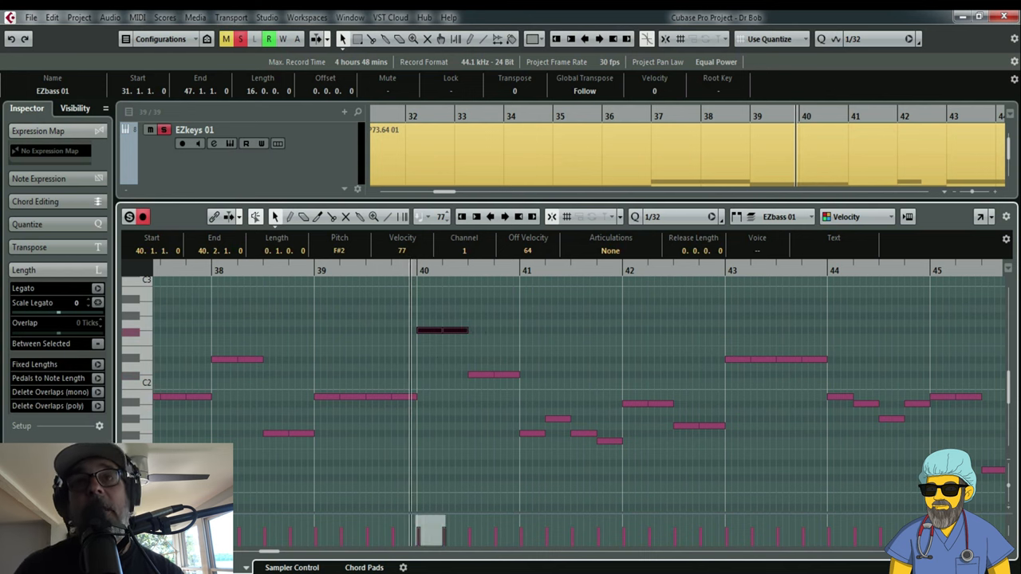
{"action": "key", "text": "space"}
Step: Drop the C#2 note later in bar 40 down to B1 and play it back
{"action": "left_click", "coordinate": [494, 376]}
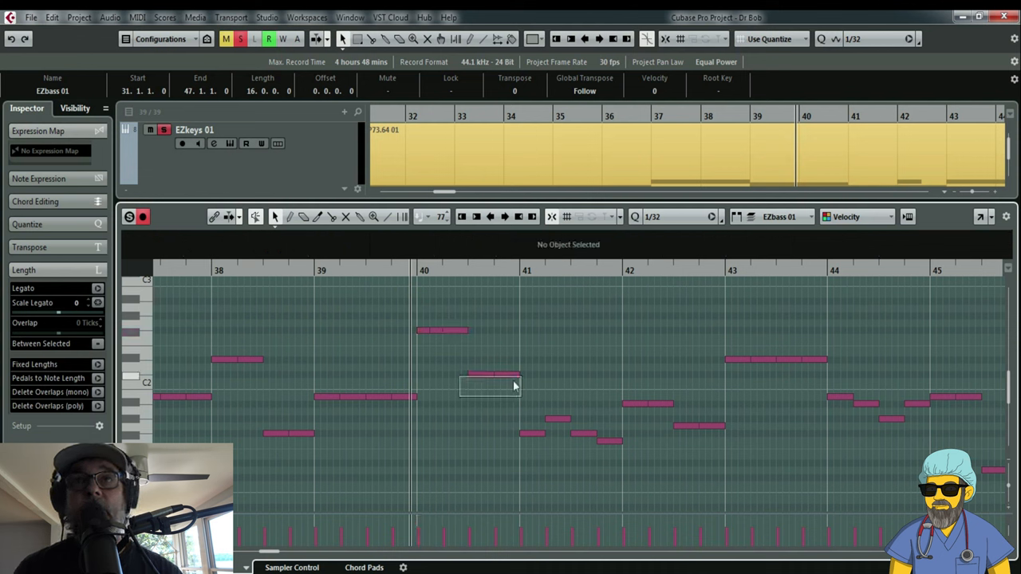
{"action": "left_click_drag", "start_coordinate": [504, 376], "coordinate": [502, 398]}
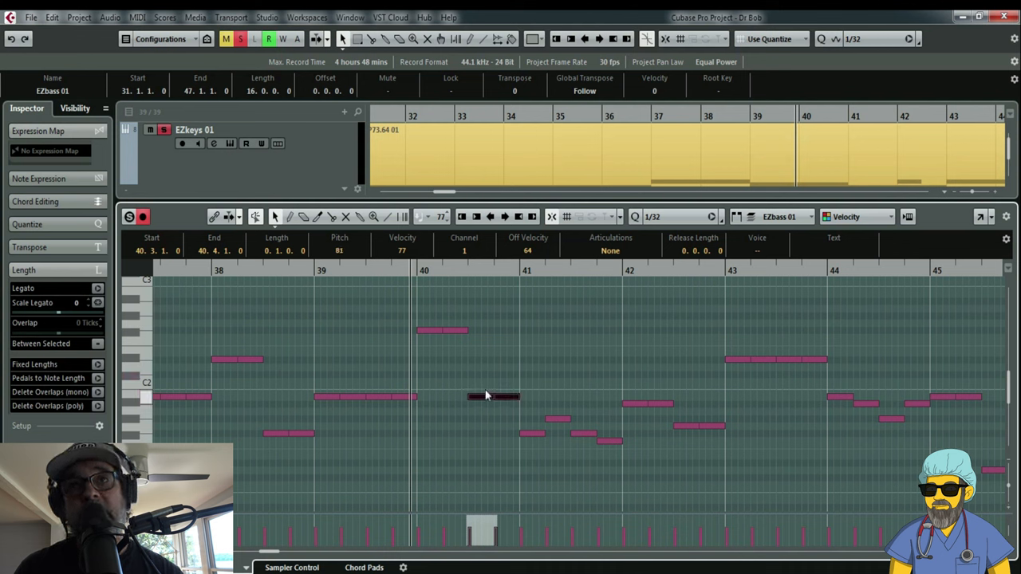
{"action": "left_click", "coordinate": [480, 399]}
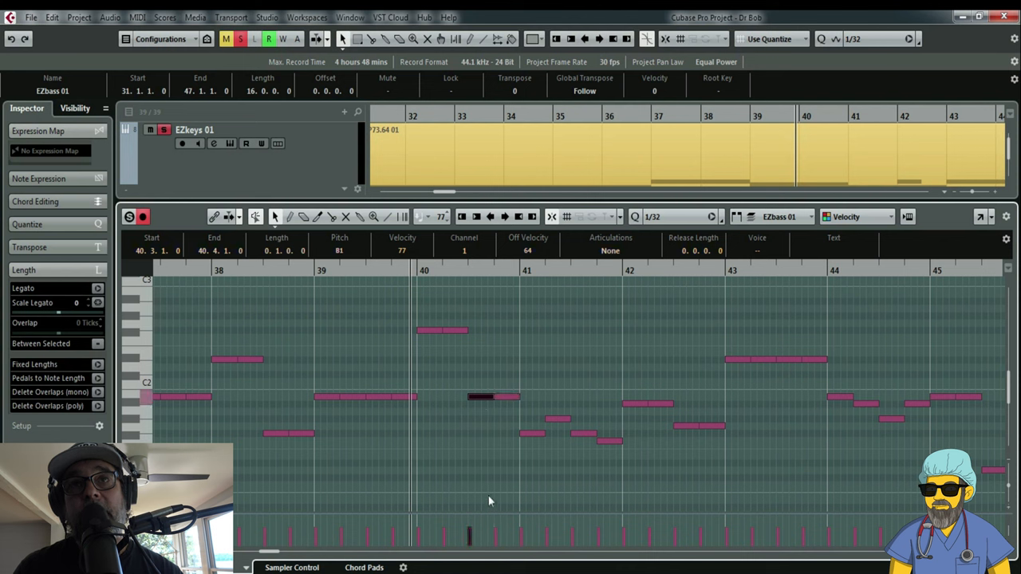
{"action": "key", "text": "space"}
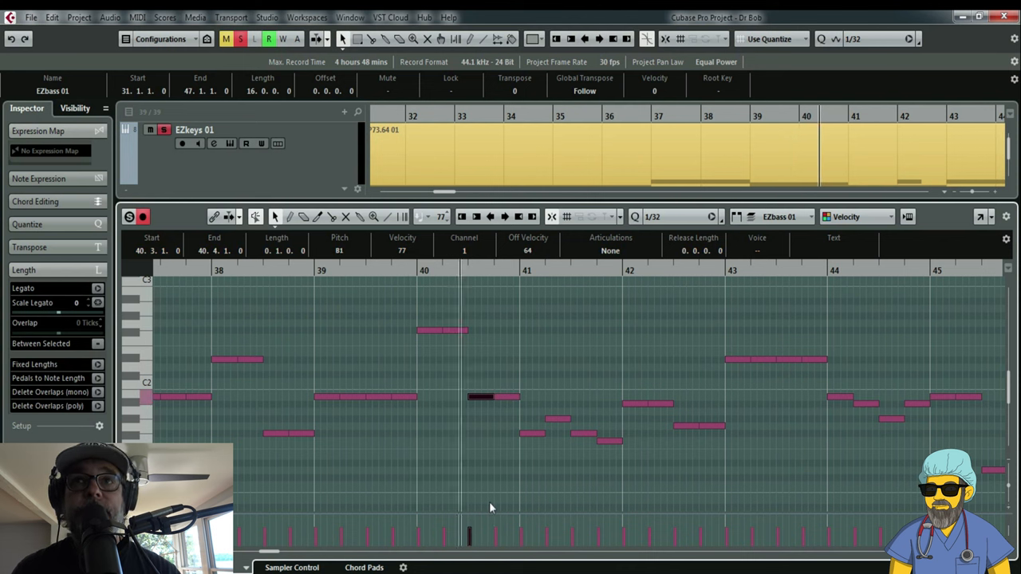
{"action": "key", "text": "space"}
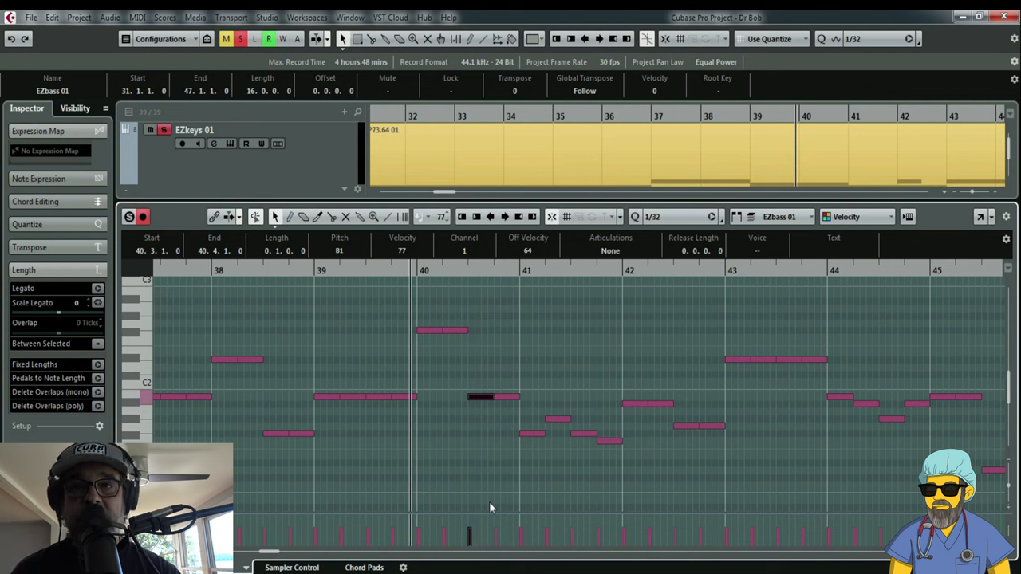
{"action": "key", "text": "space"}
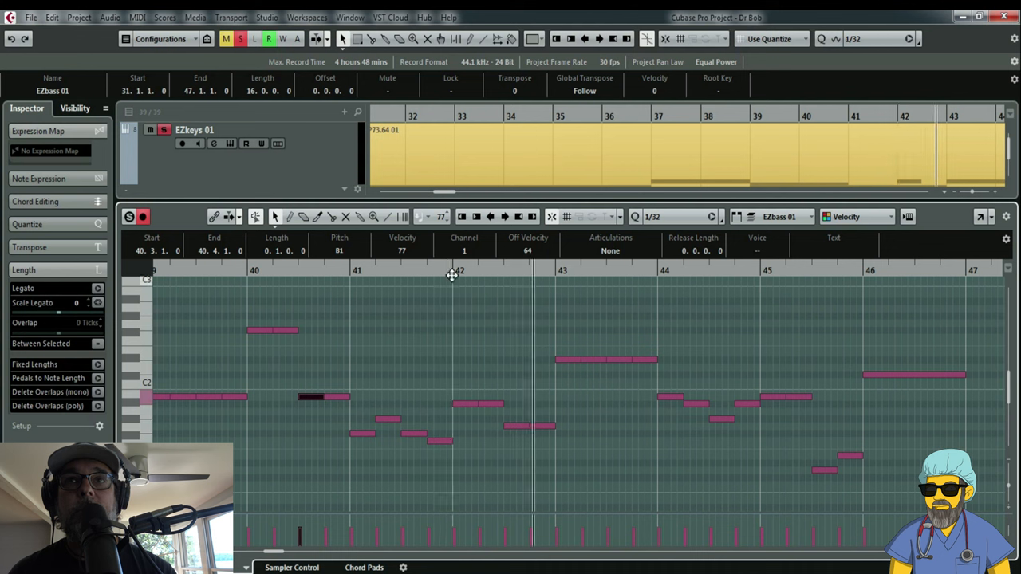
Step: Raise the bar-42 bass note two semitones to D#2 and audition it
{"action": "key", "text": "space"}
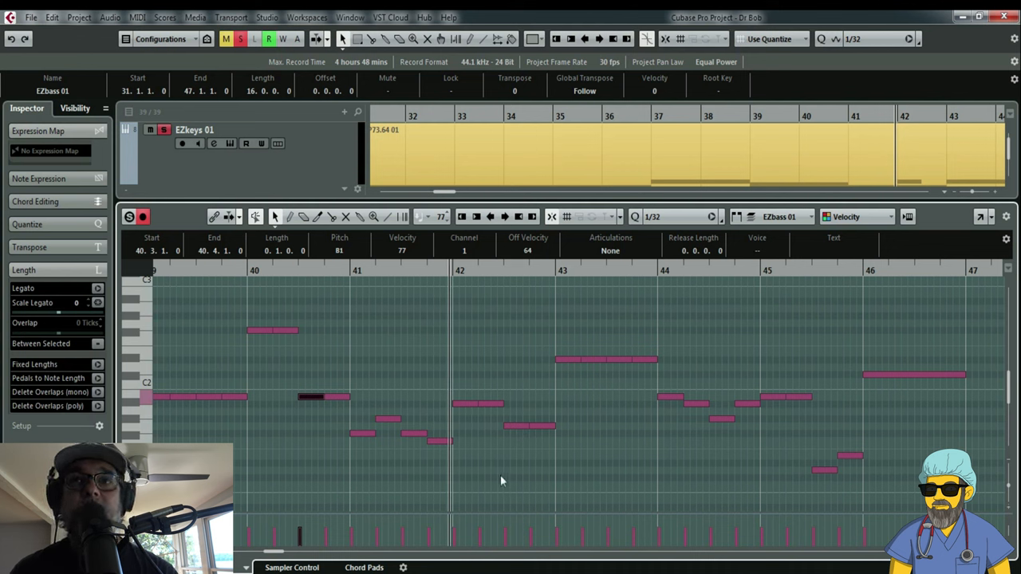
{"action": "key", "text": "space"}
{"action": "left_click", "coordinate": [508, 405]}
{"action": "left_click", "coordinate": [463, 405]}
{"action": "key", "text": "space"}
{"action": "left_click_drag", "start_coordinate": [464, 405], "coordinate": [470, 359]}
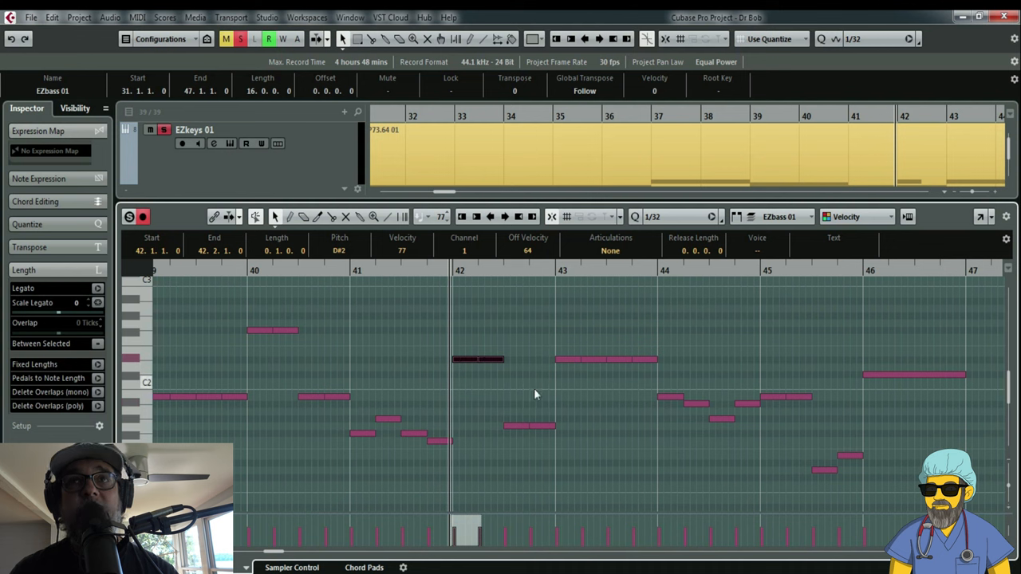
{"action": "key", "text": "space"}
{"action": "key", "text": "space"}
{"action": "key", "text": "space"}
{"action": "scroll", "coordinate": [503, 386], "scroll_direction": "down", "scroll_amount": 1}
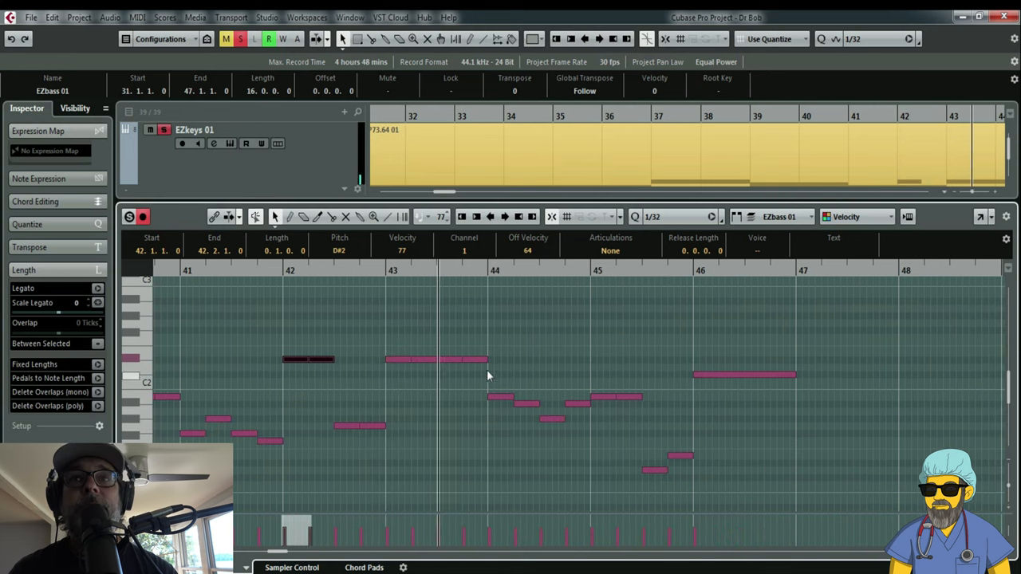
{"action": "key", "text": "space"}
Step: Select all four bar-43 notes and lower them to G#1, undoing a first misplaced drag
{"action": "left_click", "coordinate": [390, 270]}
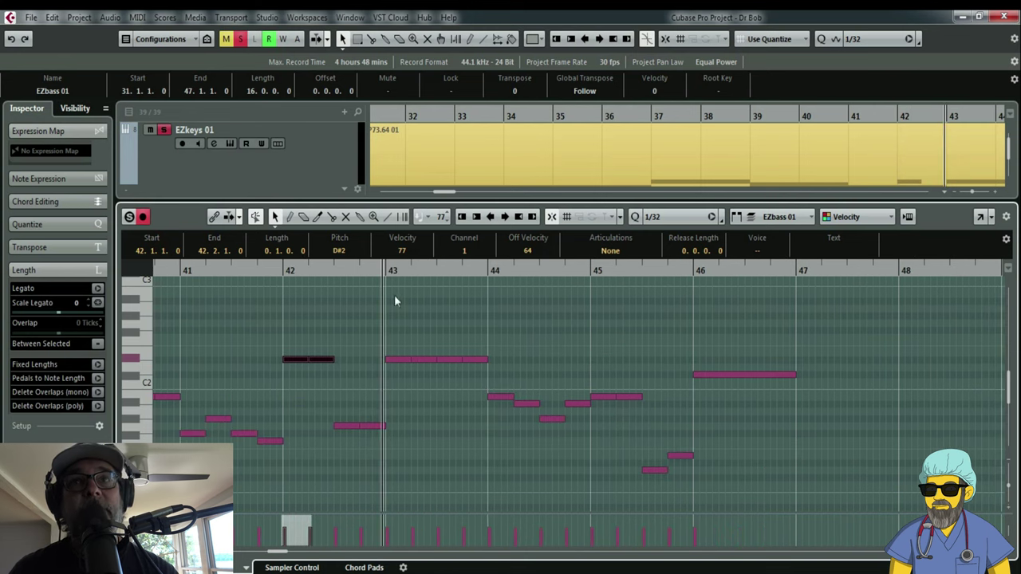
{"action": "left_click", "coordinate": [398, 360]}
{"action": "left_click", "coordinate": [462, 342]}
{"action": "left_click", "coordinate": [430, 361]}
{"action": "left_click", "coordinate": [474, 343]}
{"action": "left_click", "coordinate": [479, 360]}
{"action": "left_click", "coordinate": [402, 361], "text": "shift"}
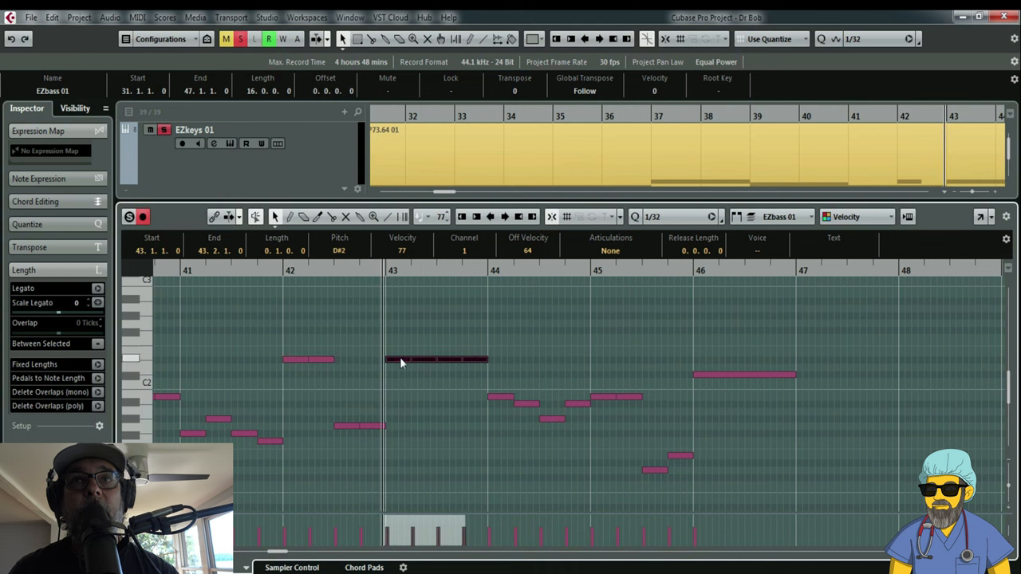
{"action": "mouse_move", "coordinate": [401, 361]}
{"action": "left_mouse_down"}
{"action": "mouse_move", "coordinate": [401, 427]}
{"action": "mouse_move", "coordinate": [408, 422]}
{"action": "left_mouse_up"}
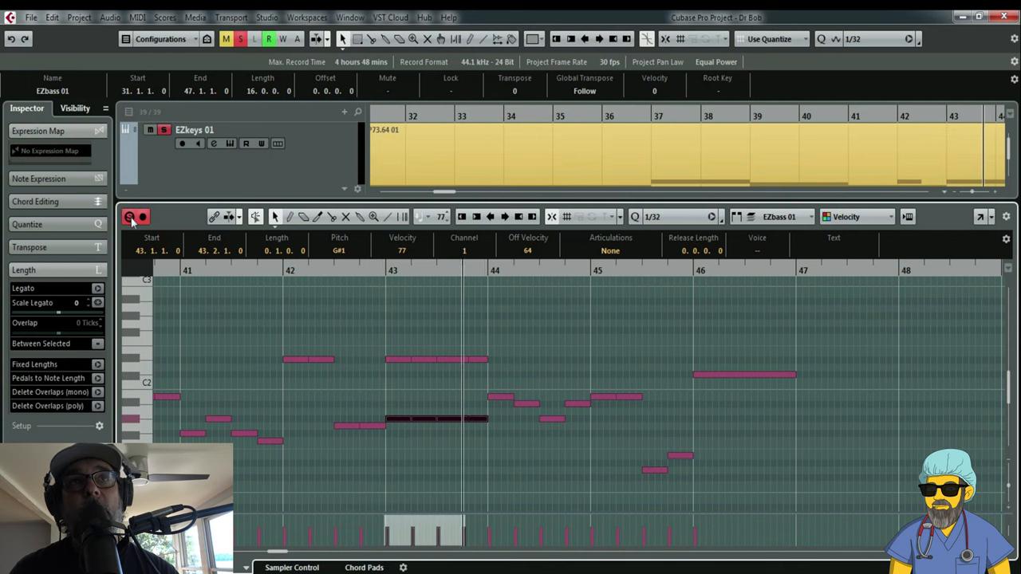
{"action": "key", "text": "ctrl+z"}
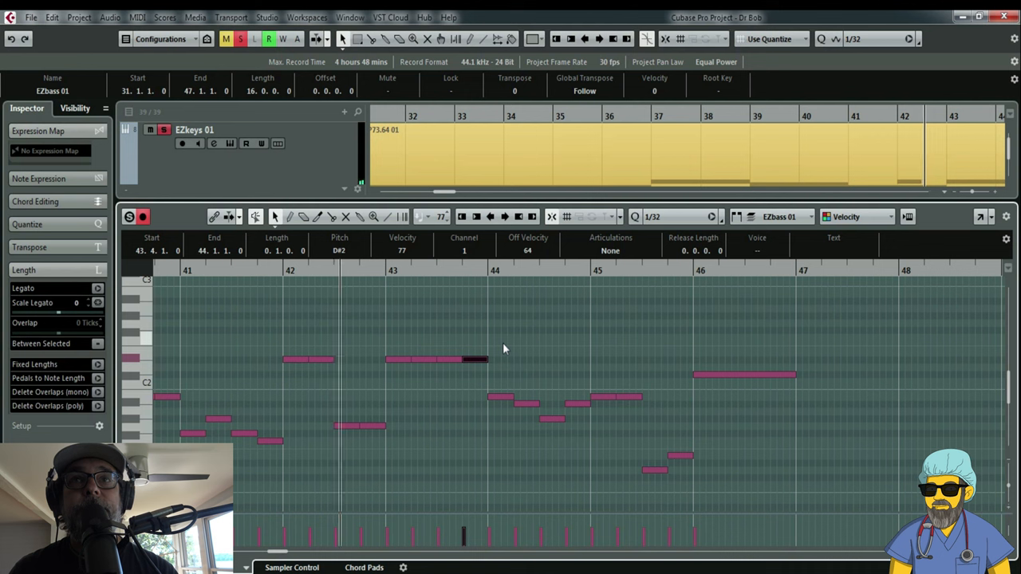
{"action": "left_click", "coordinate": [508, 353]}
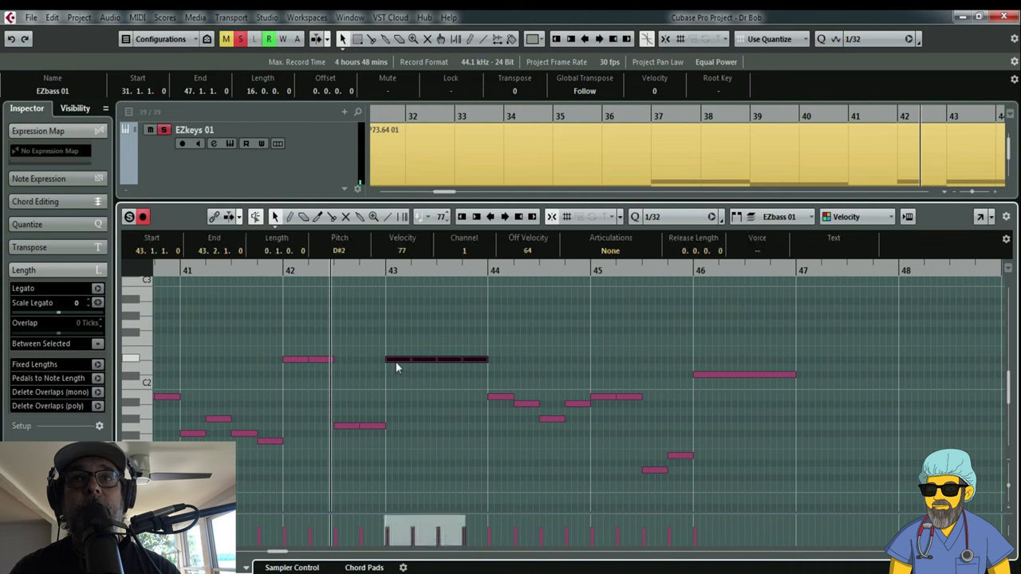
{"action": "left_click_drag", "start_coordinate": [395, 362], "coordinate": [393, 420]}
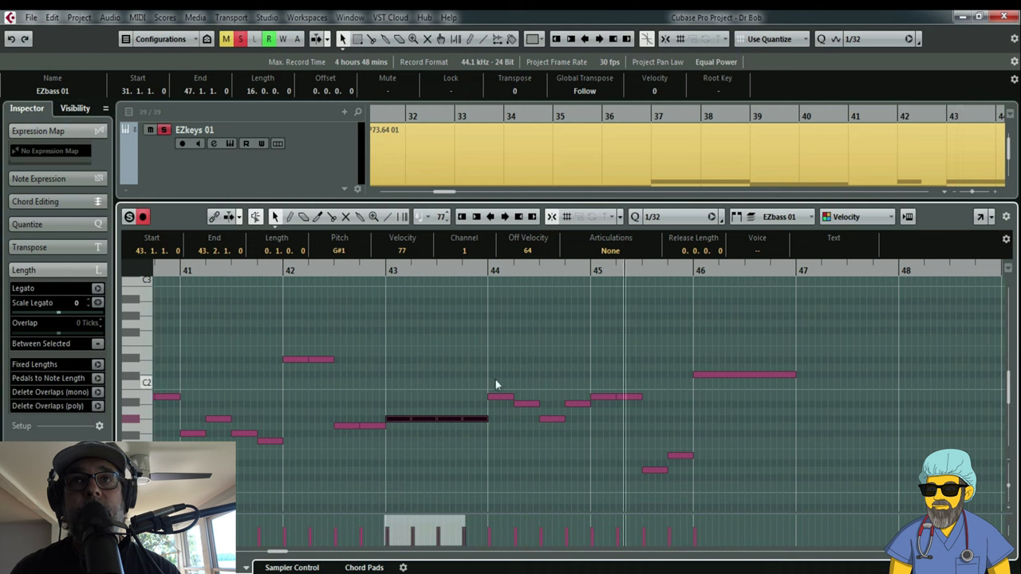
Step: Select the four bar-44 notes and raise them ten semitones
{"action": "key", "text": "space"}
{"action": "left_click_drag", "start_coordinate": [496, 374], "coordinate": [574, 437]}
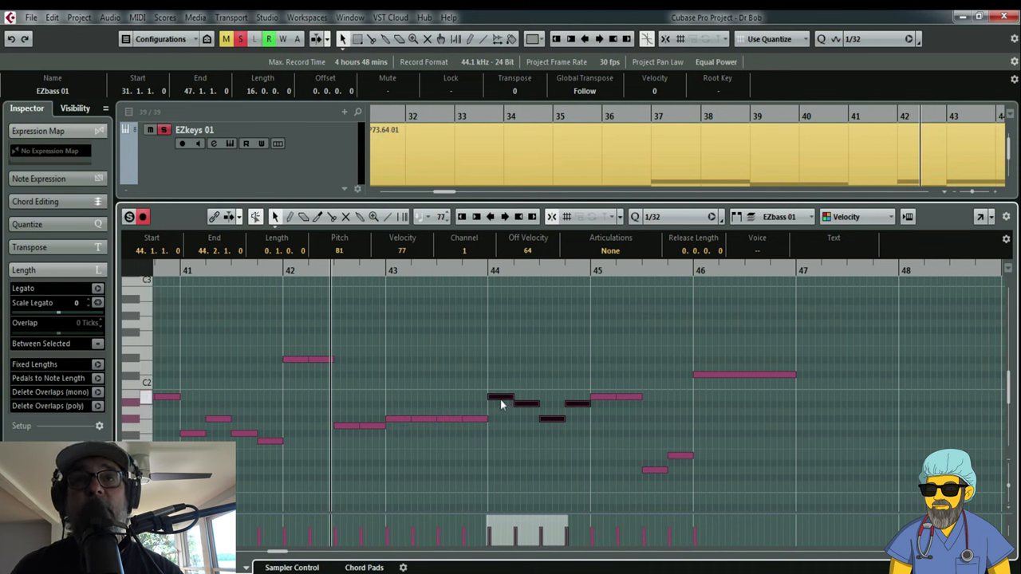
{"action": "left_click_drag", "start_coordinate": [500, 398], "coordinate": [495, 299]}
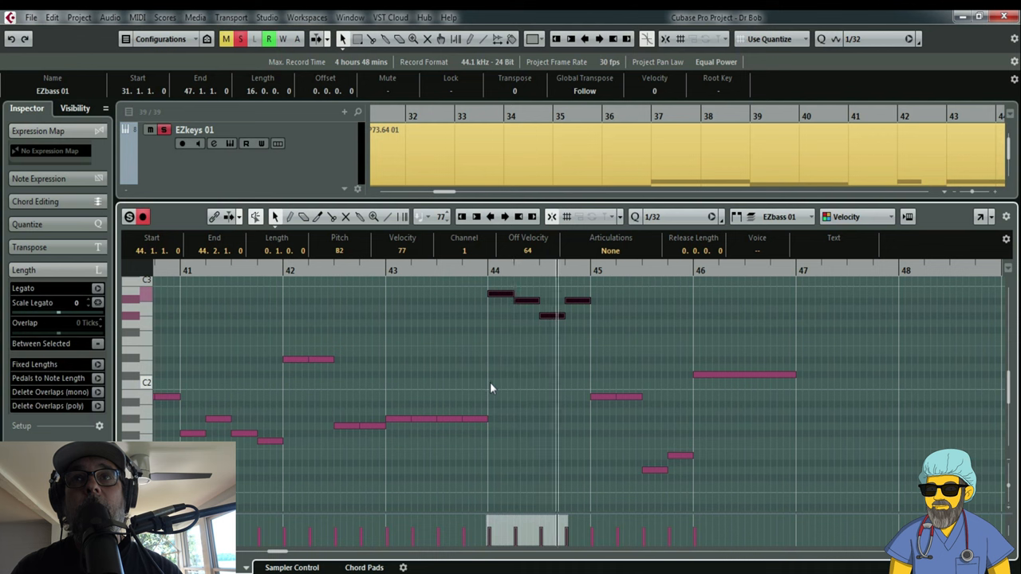
{"action": "left_click", "coordinate": [549, 372]}
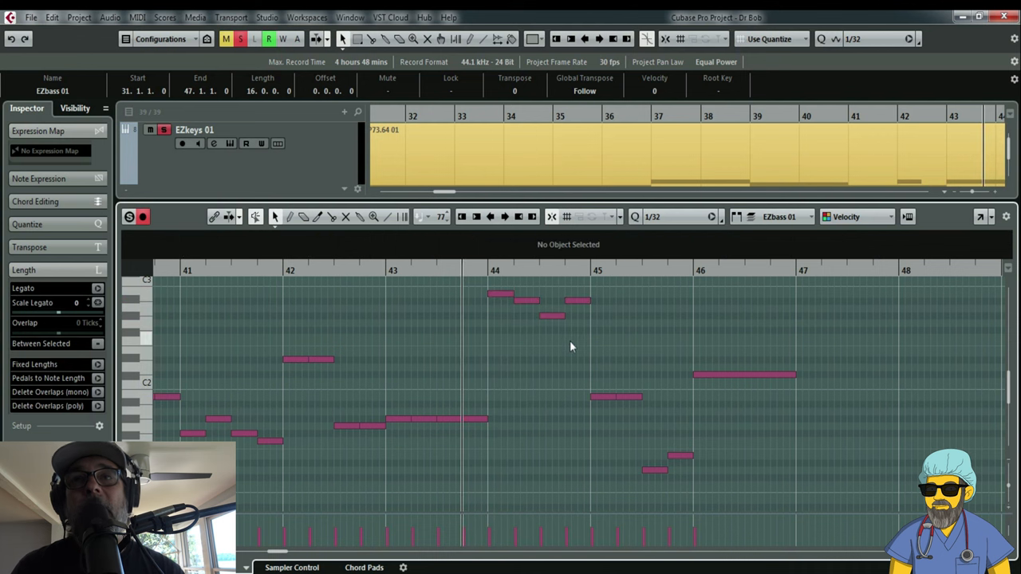
Step: Lower individual bar-44 notes to G#2, around B1, and the last to G#1
{"action": "left_click", "coordinate": [503, 295]}
{"action": "left_click_drag", "start_coordinate": [503, 299], "coordinate": [525, 360]}
{"action": "left_click_drag", "start_coordinate": [555, 317], "coordinate": [555, 398]}
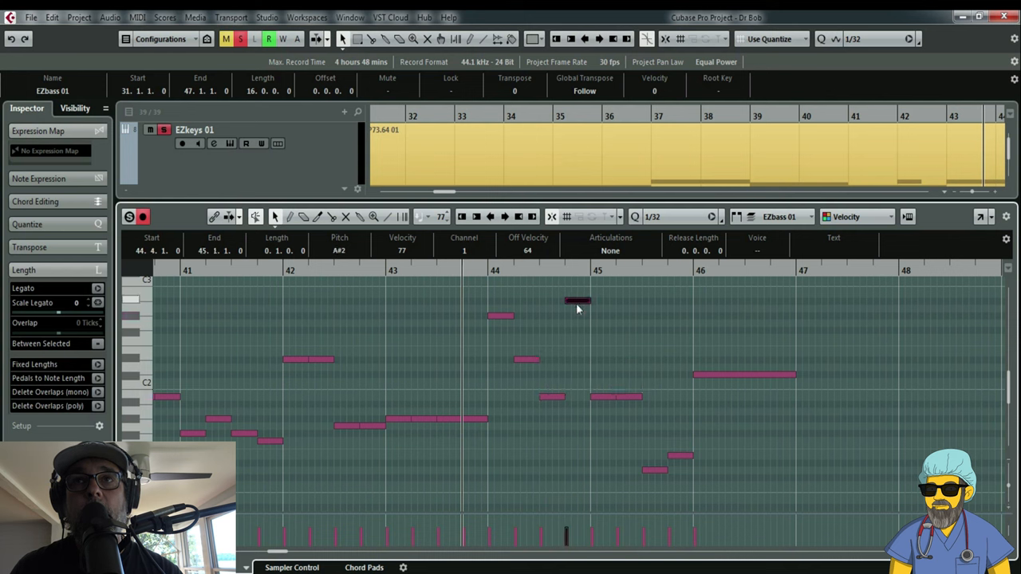
{"action": "left_click_drag", "start_coordinate": [577, 303], "coordinate": [569, 420]}
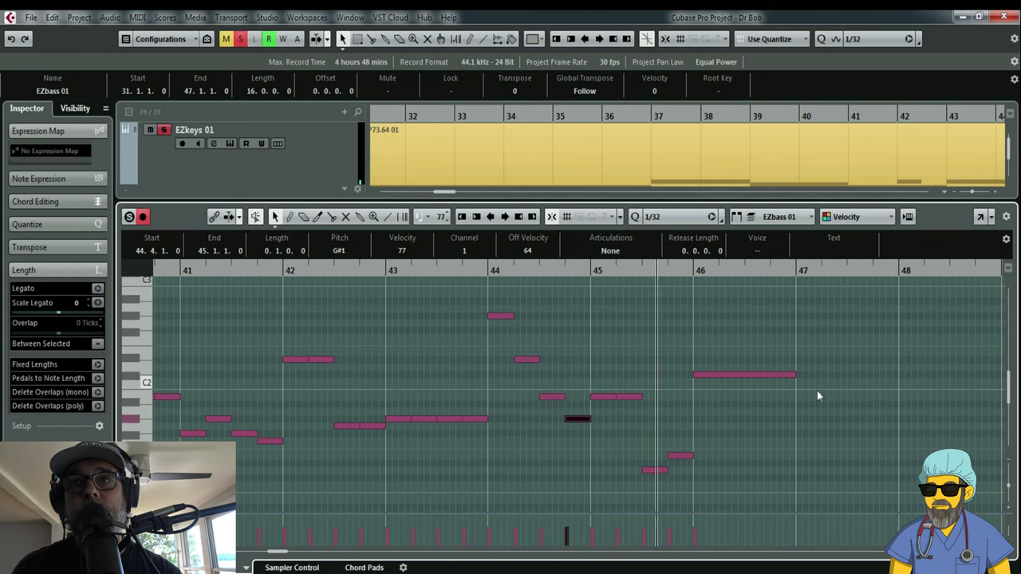
Step: Raise the two low notes near bar 45 an octave to D2, then return to the zoomed-out arrangement
{"action": "left_click_drag", "start_coordinate": [652, 490], "coordinate": [706, 446]}
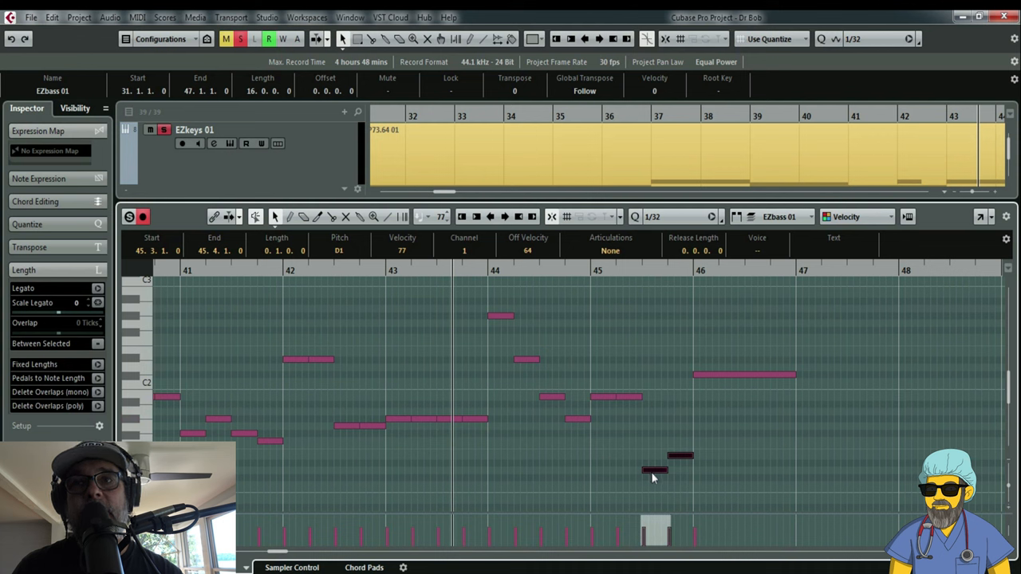
{"action": "left_click_drag", "start_coordinate": [652, 472], "coordinate": [652, 370]}
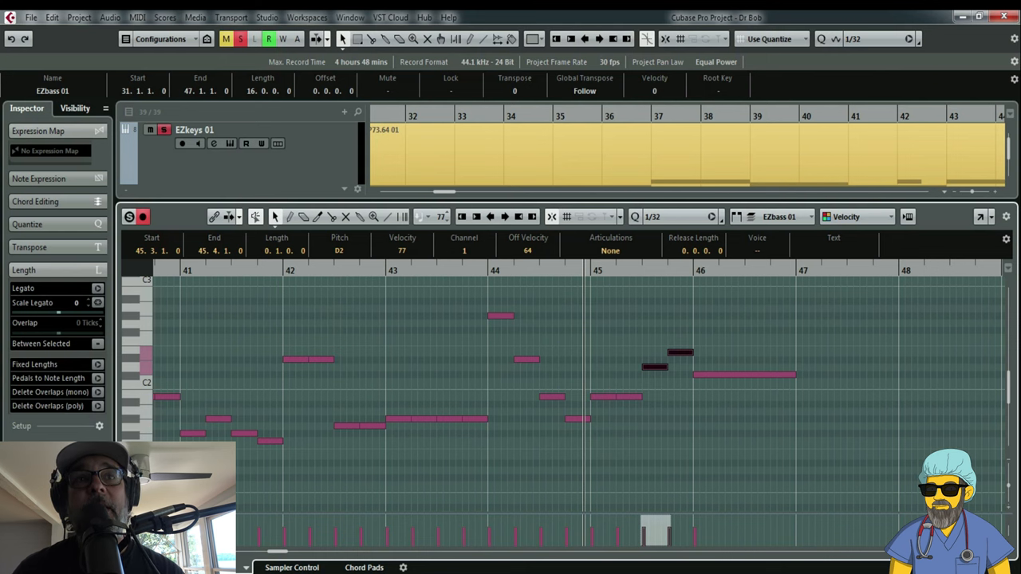
{"action": "key", "text": "Return"}
{"action": "left_click_drag", "start_coordinate": [427, 115], "coordinate": [394, 94]}
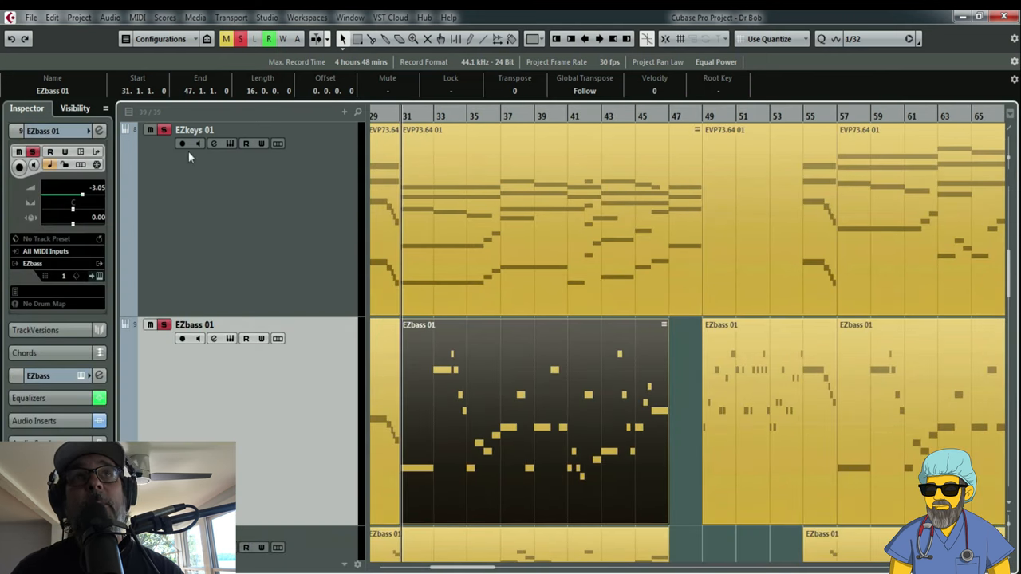
Step: Show the EZbass 01 channel settings and the AmpegSVX bass amp editor
{"action": "left_click", "coordinate": [213, 337]}
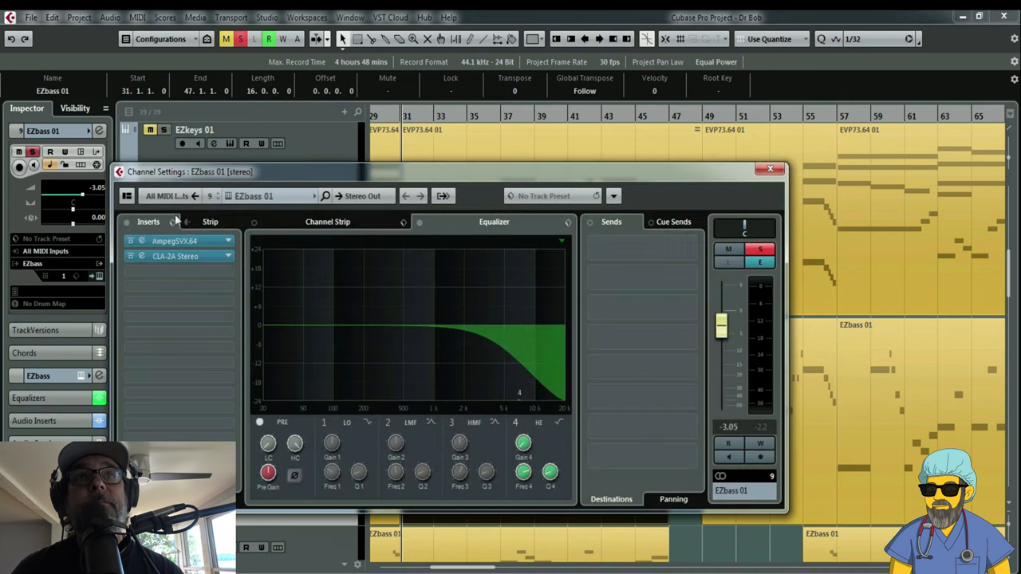
{"action": "left_click", "coordinate": [142, 239]}
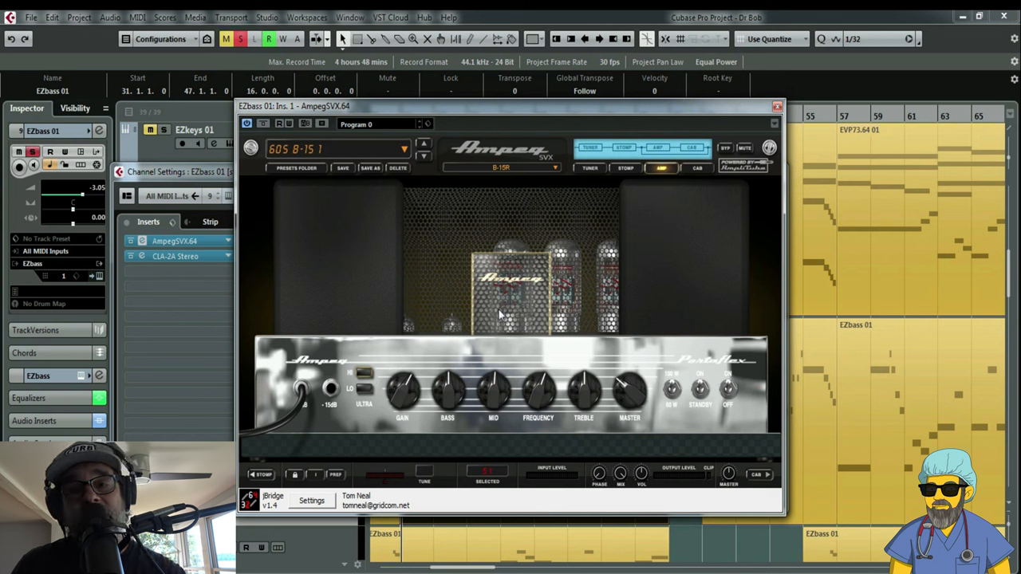
Step: Show the CLA-2A compressor editor and arrange the channel settings and plugin windows on screen
{"action": "left_click", "coordinate": [141, 256]}
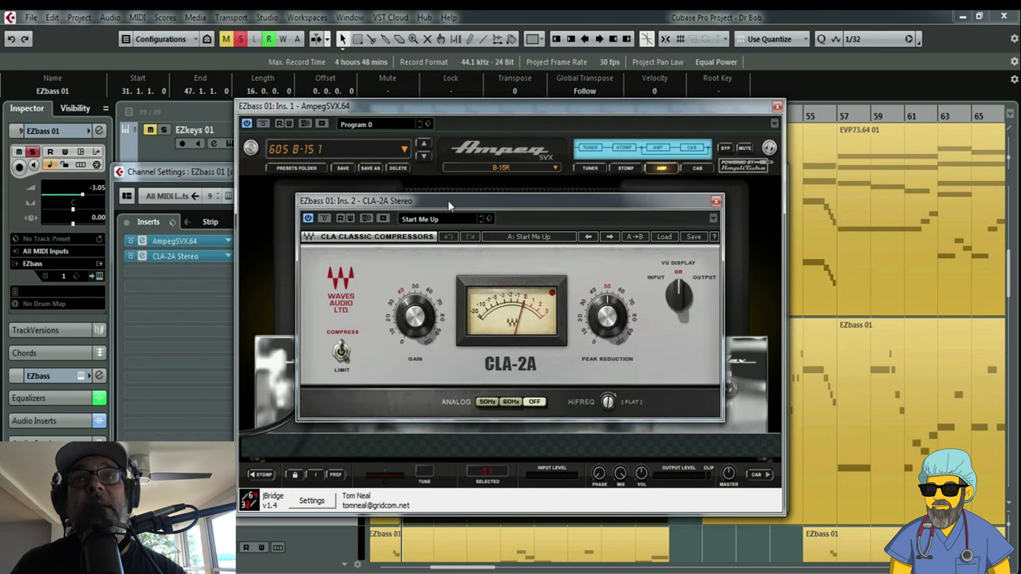
{"action": "left_click_drag", "start_coordinate": [461, 201], "coordinate": [726, 191]}
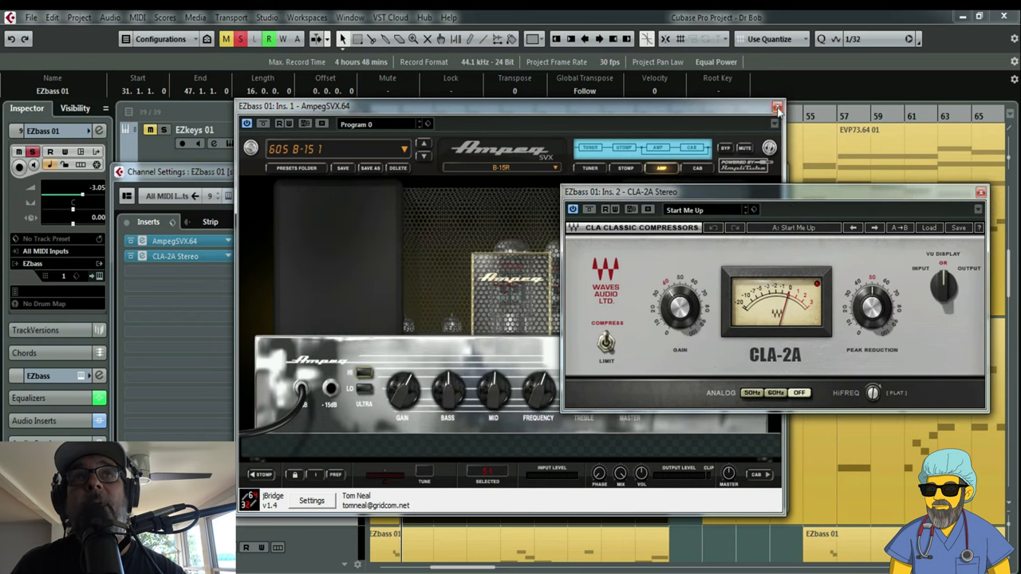
{"action": "left_click", "coordinate": [777, 108]}
{"action": "left_click_drag", "start_coordinate": [442, 177], "coordinate": [357, 149]}
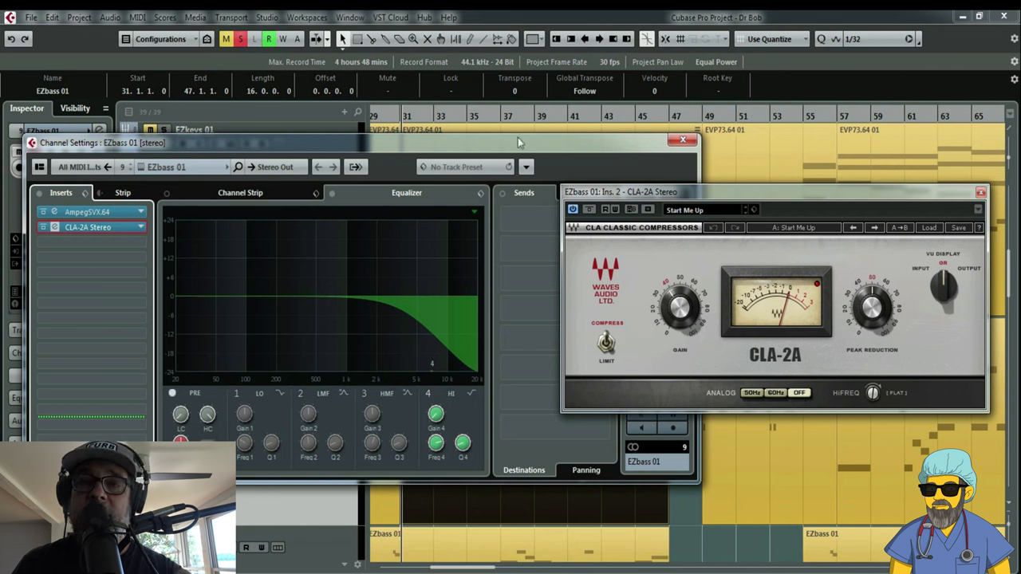
{"action": "left_click_drag", "start_coordinate": [660, 193], "coordinate": [718, 168]}
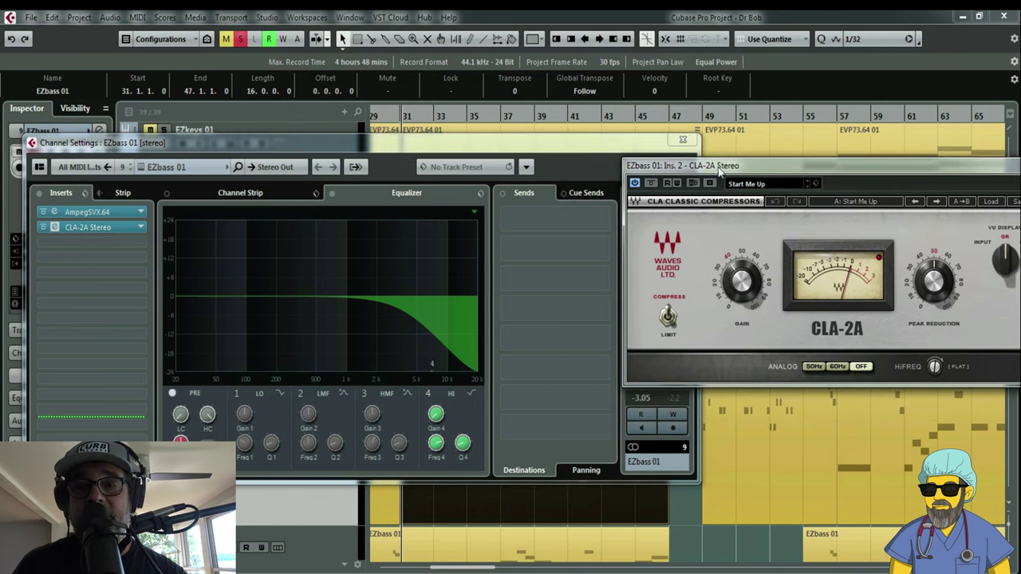
{"action": "left_click", "coordinate": [534, 222]}
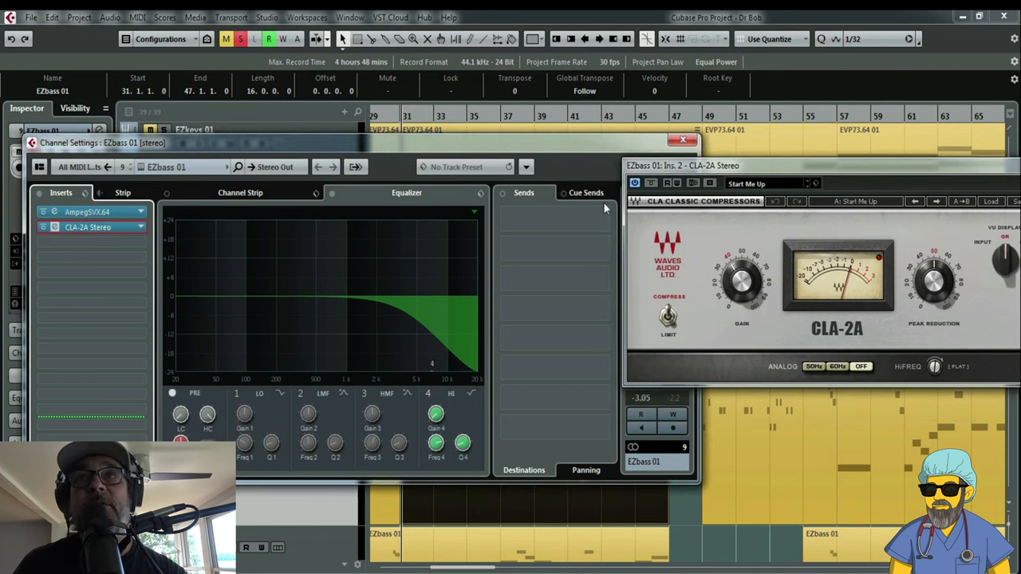
{"action": "left_click_drag", "start_coordinate": [688, 167], "coordinate": [678, 64]}
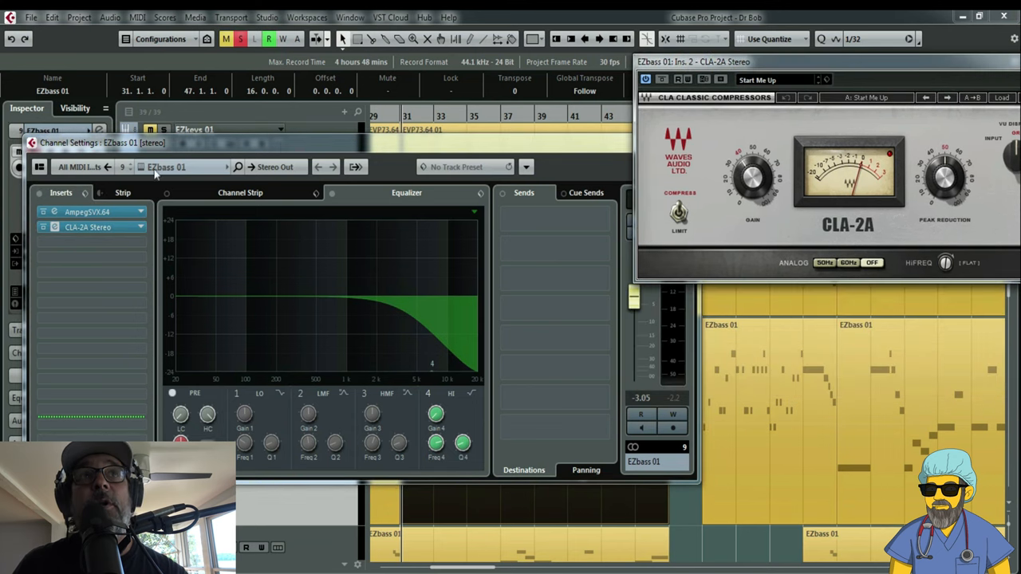
{"action": "left_click_drag", "start_coordinate": [279, 146], "coordinate": [238, 137]}
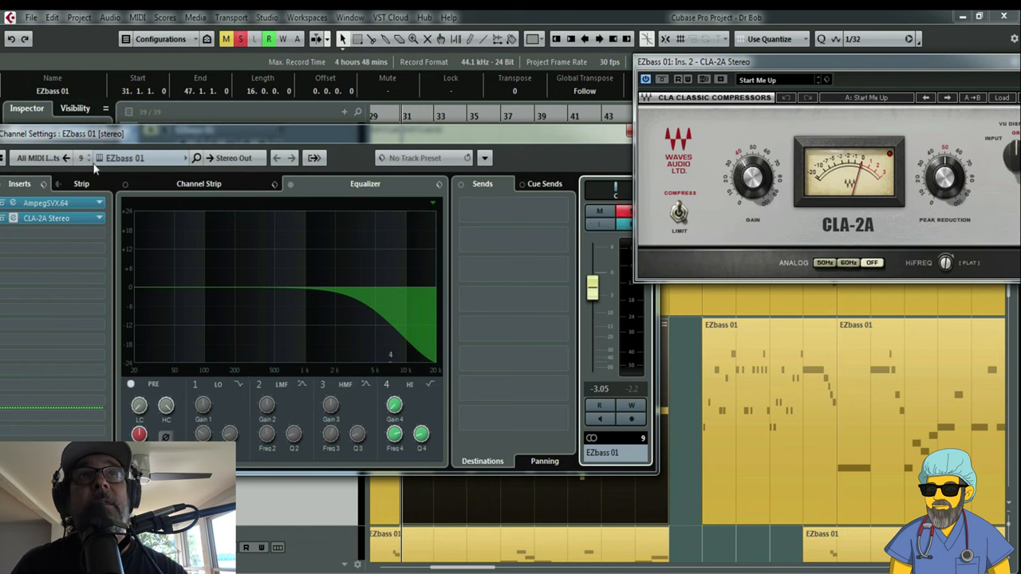
{"action": "left_click_drag", "start_coordinate": [114, 134], "coordinate": [173, 116]}
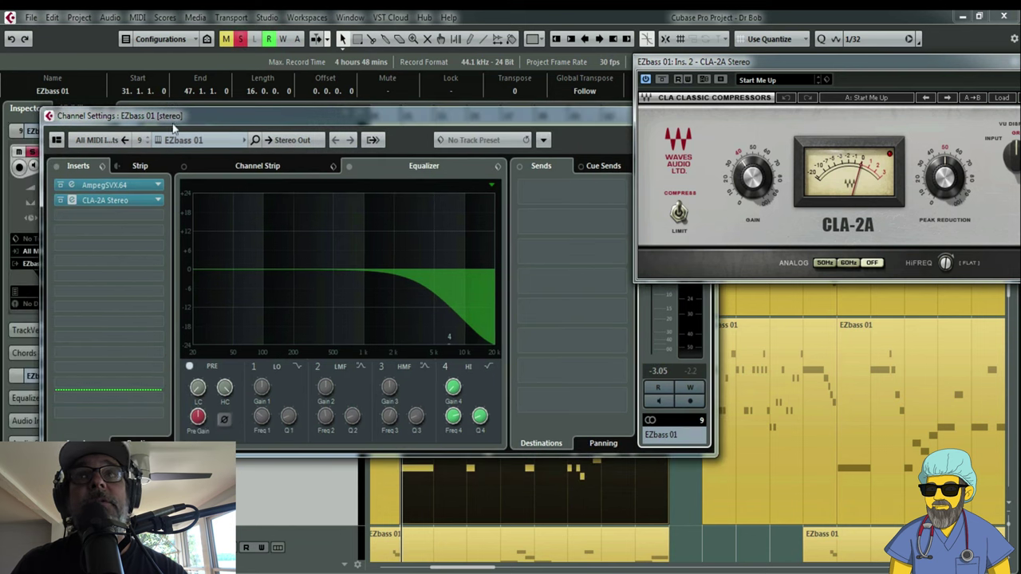
Step: Lay out the Ampeg amp at top right and the CLA-2A compressor at lower right, both visible
{"action": "left_click", "coordinate": [70, 200]}
{"action": "left_click", "coordinate": [71, 185]}
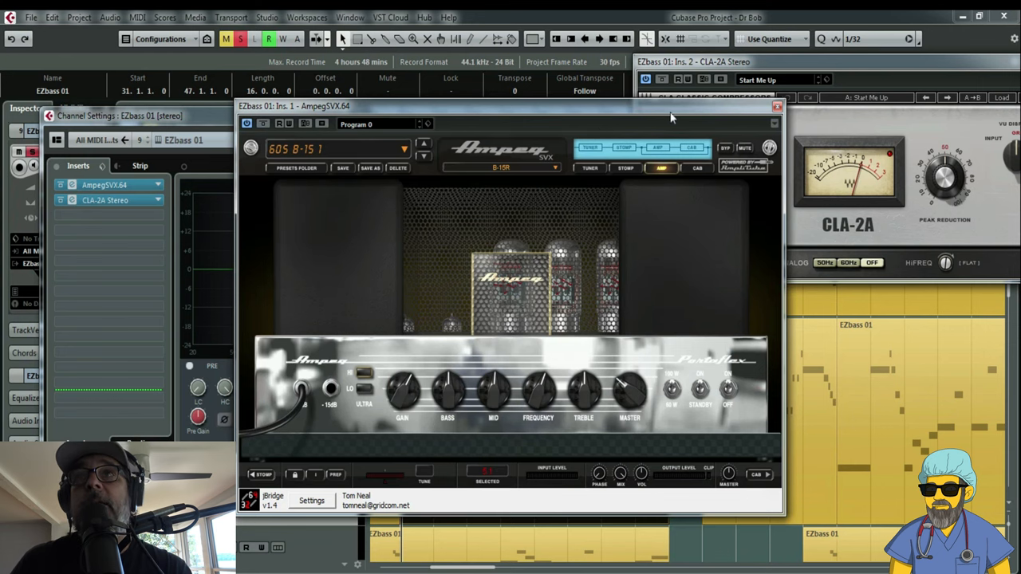
{"action": "left_click_drag", "start_coordinate": [671, 118], "coordinate": [855, 121]}
{"action": "left_click_drag", "start_coordinate": [824, 63], "coordinate": [852, 315]}
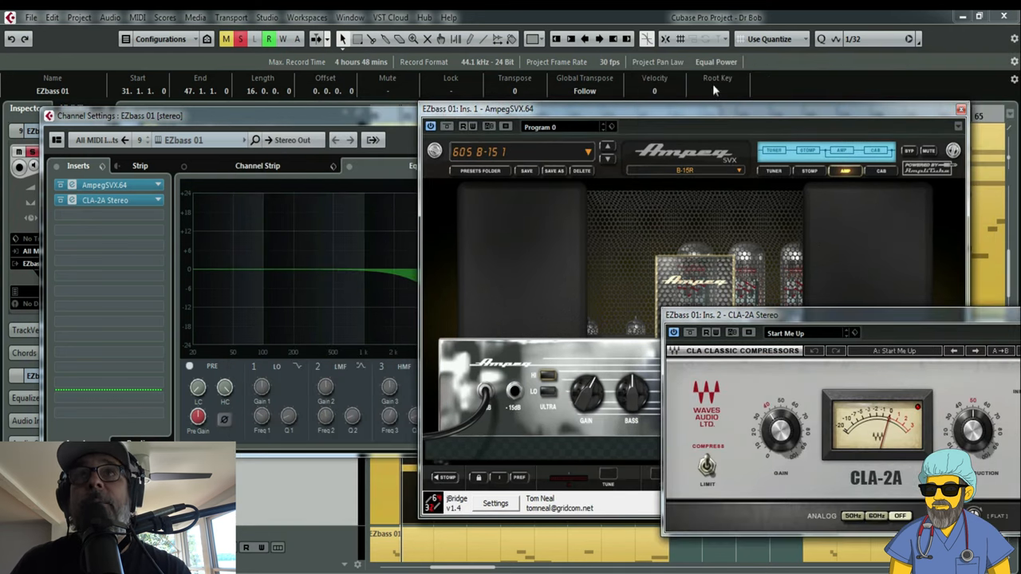
{"action": "left_click_drag", "start_coordinate": [686, 110], "coordinate": [774, 20]}
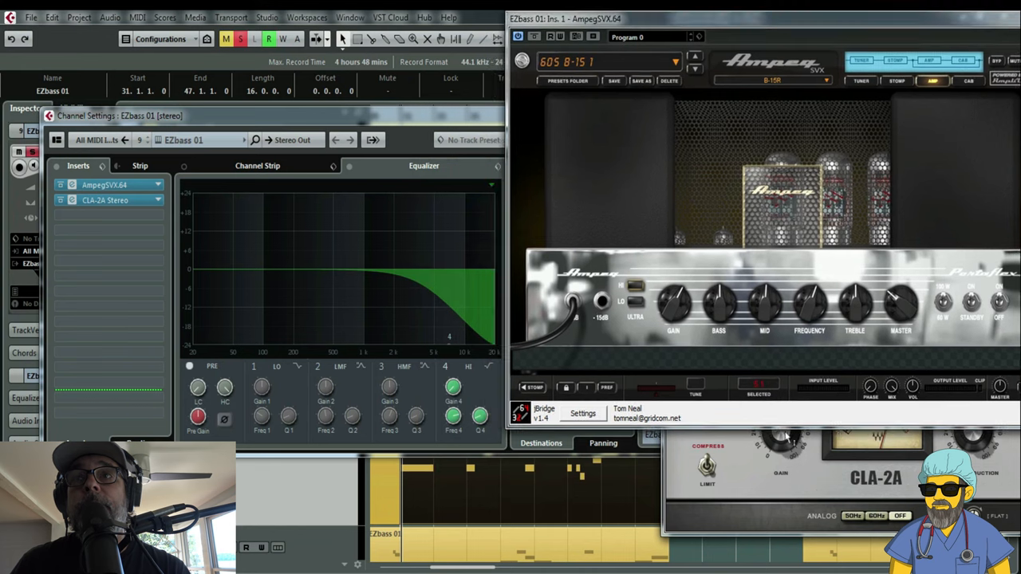
{"action": "left_click", "coordinate": [746, 478]}
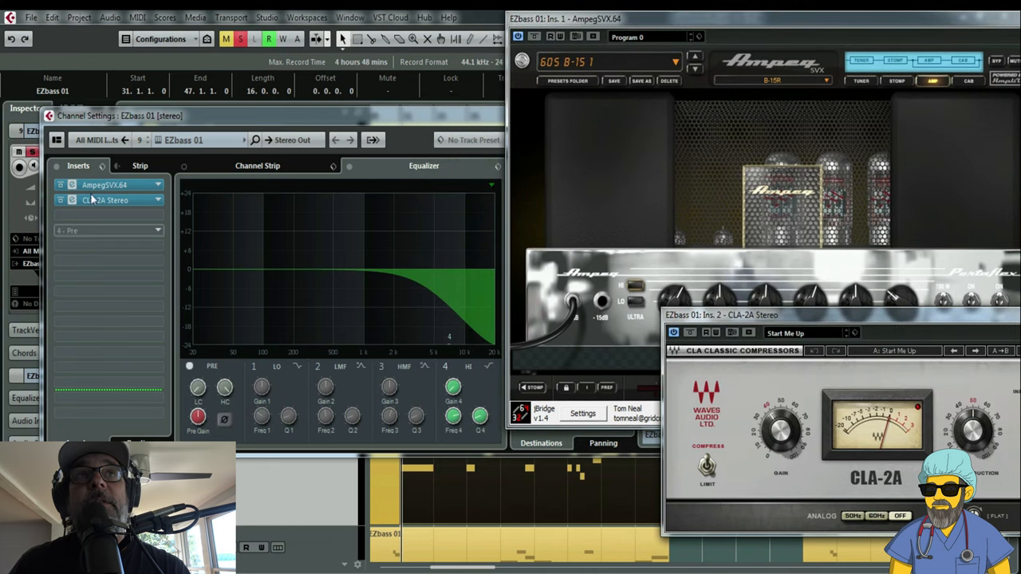
Step: Audition the bass during playback with all inserts bypassed and then re-enabled
{"action": "key", "text": "space"}
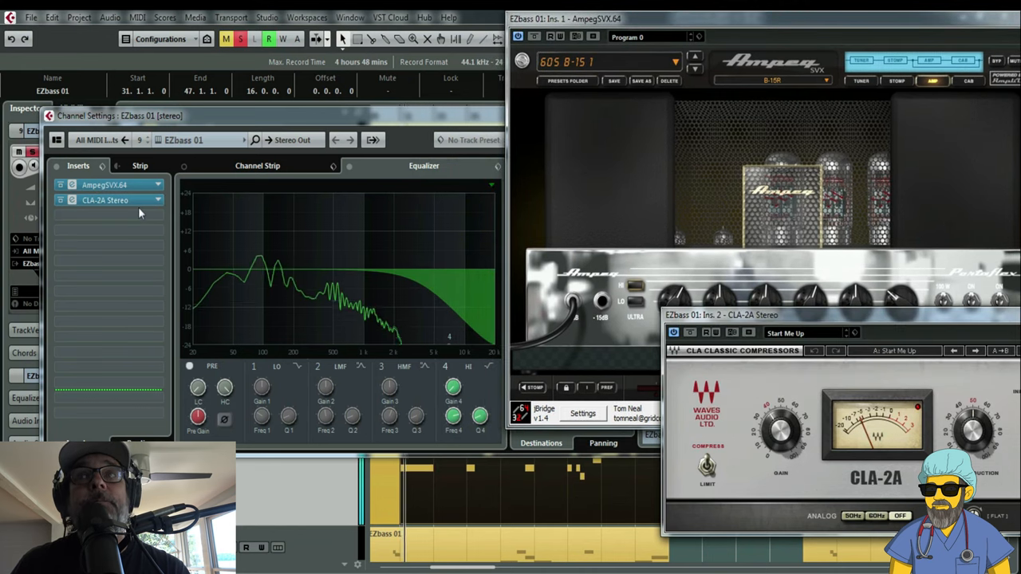
{"action": "mouse_move", "coordinate": [108, 215]}
{"action": "left_click", "coordinate": [58, 166]}
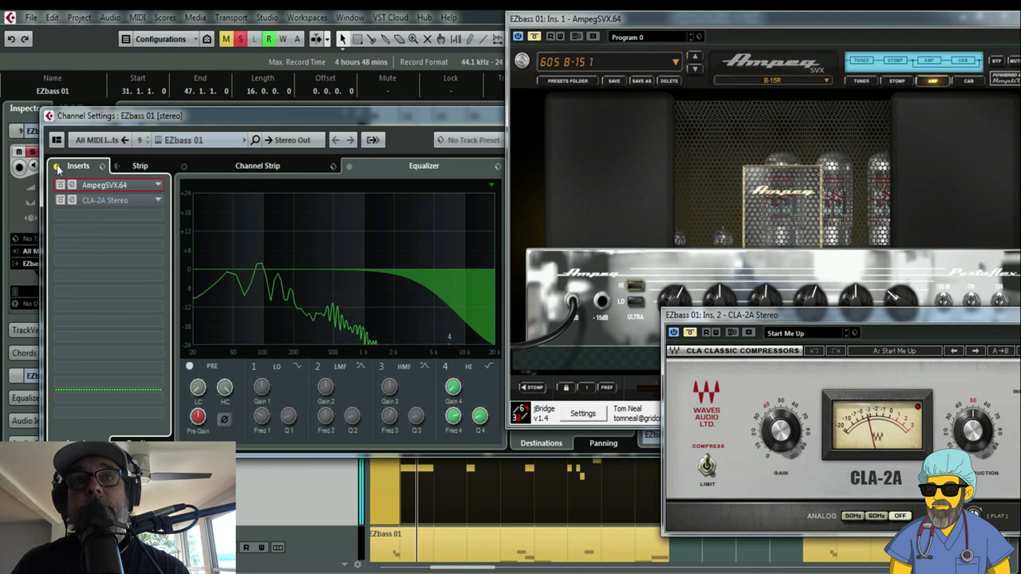
{"action": "left_click", "coordinate": [57, 167]}
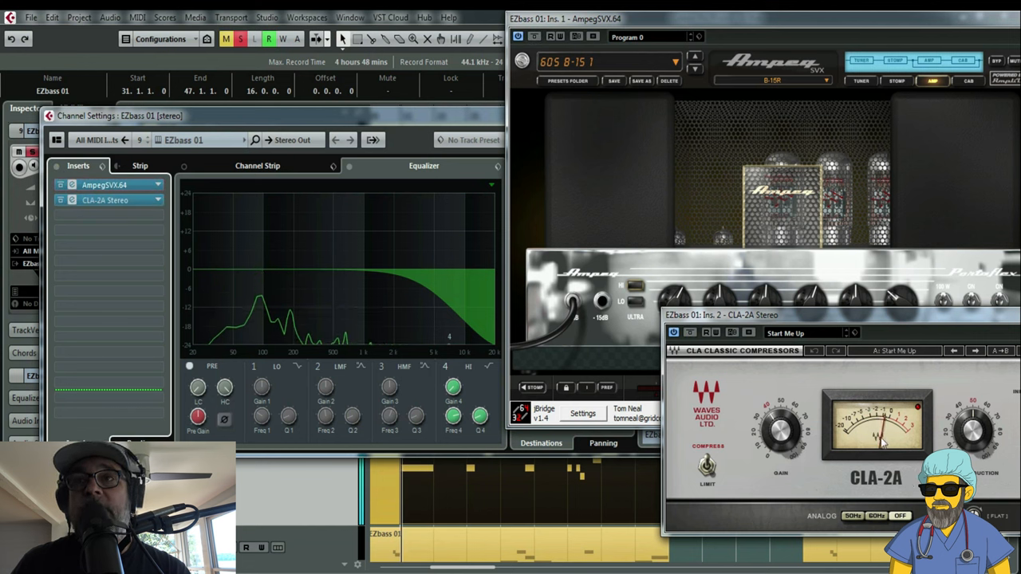
Step: Close the CLA-2A compressor and Ampeg amp editors, leaving both inserts active
{"action": "left_click_drag", "start_coordinate": [965, 319], "coordinate": [630, 457]}
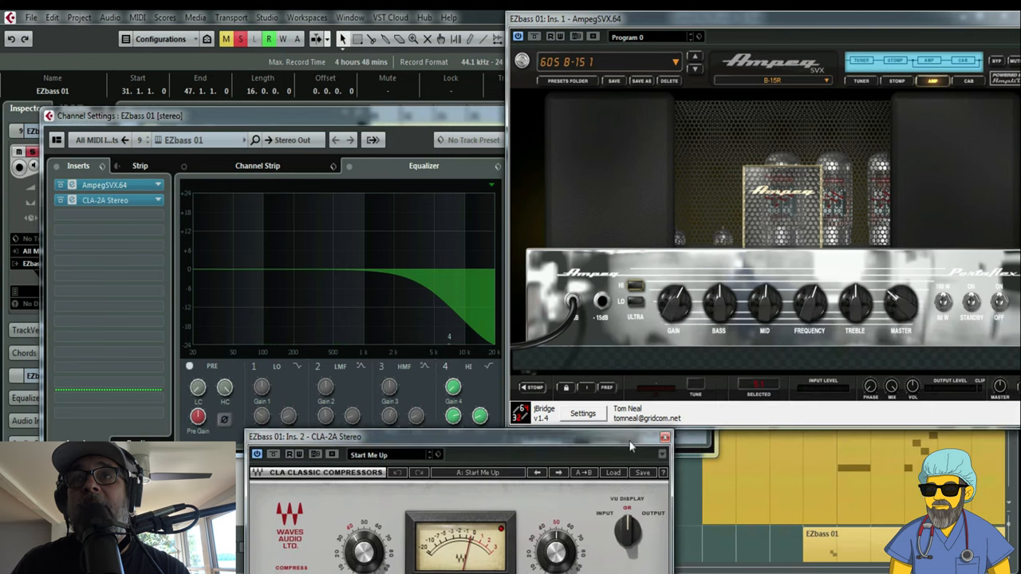
{"action": "left_click", "coordinate": [678, 445]}
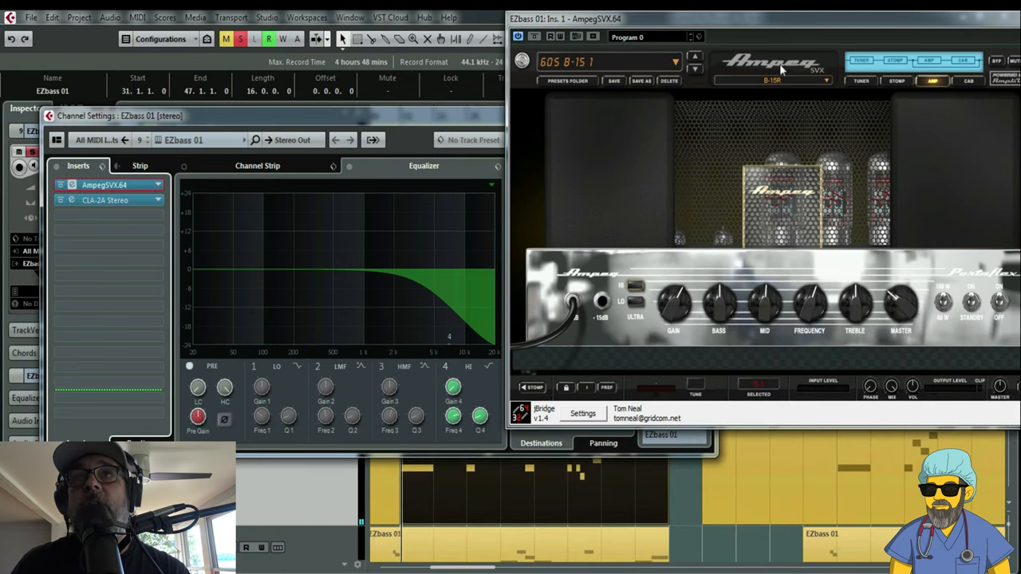
{"action": "left_click_drag", "start_coordinate": [877, 18], "coordinate": [782, 60]}
{"action": "left_click", "coordinate": [884, 69]}
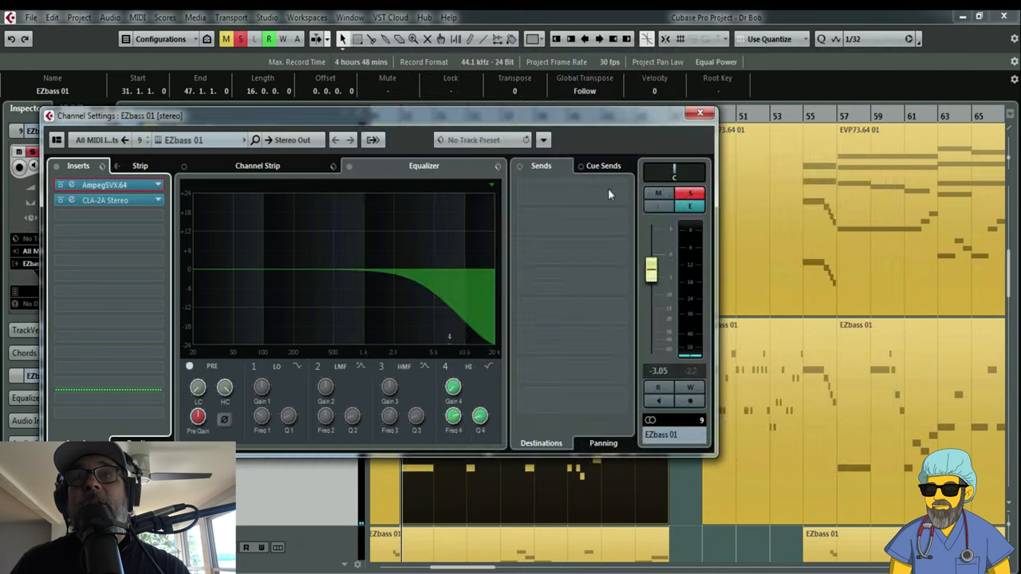
Step: Dismiss the EZbass channel settings and play the EZkeys part spanning bars 31–47 with the bass
{"action": "left_click", "coordinate": [702, 115]}
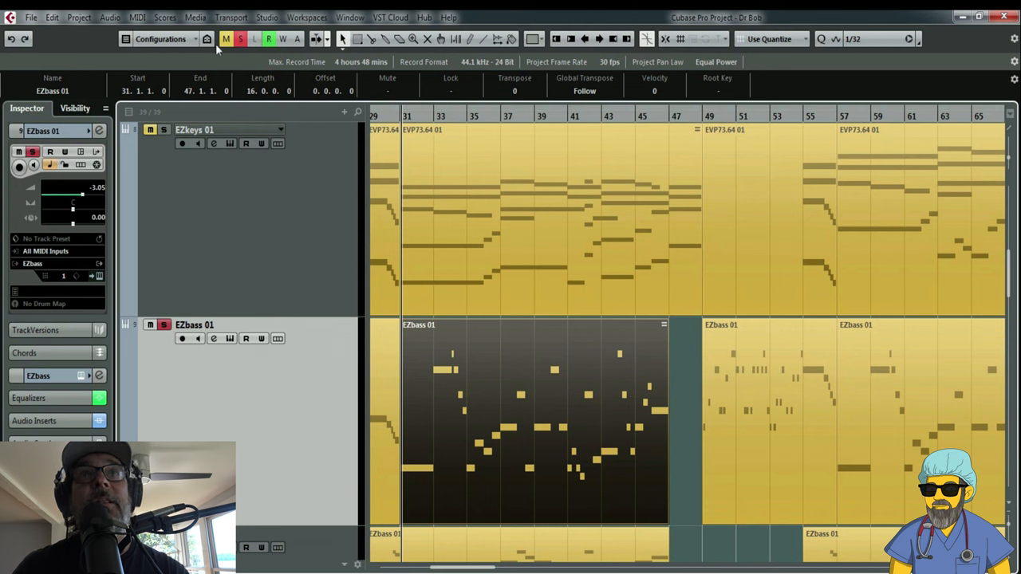
{"action": "left_click", "coordinate": [643, 302]}
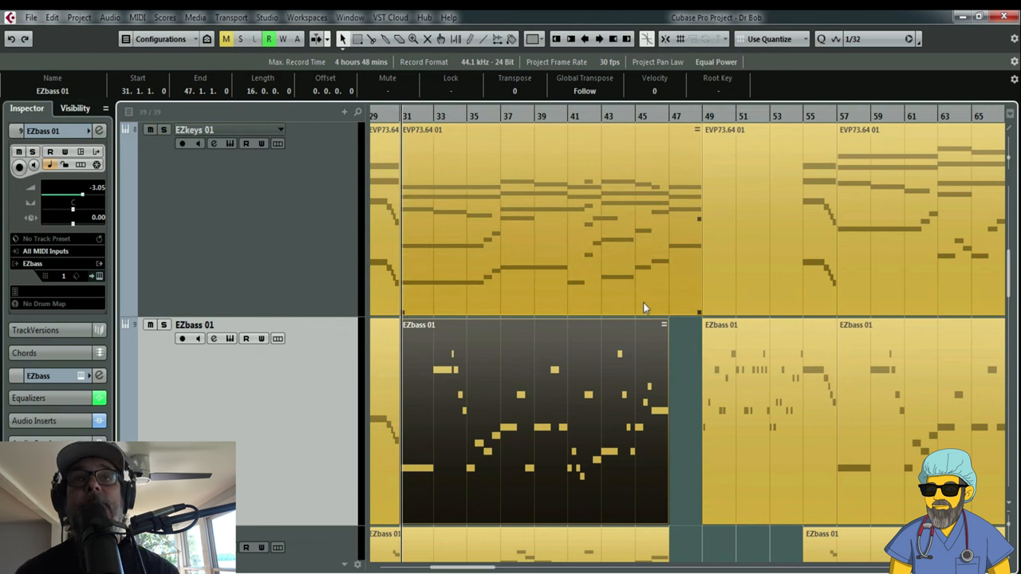
{"action": "key", "text": "space"}
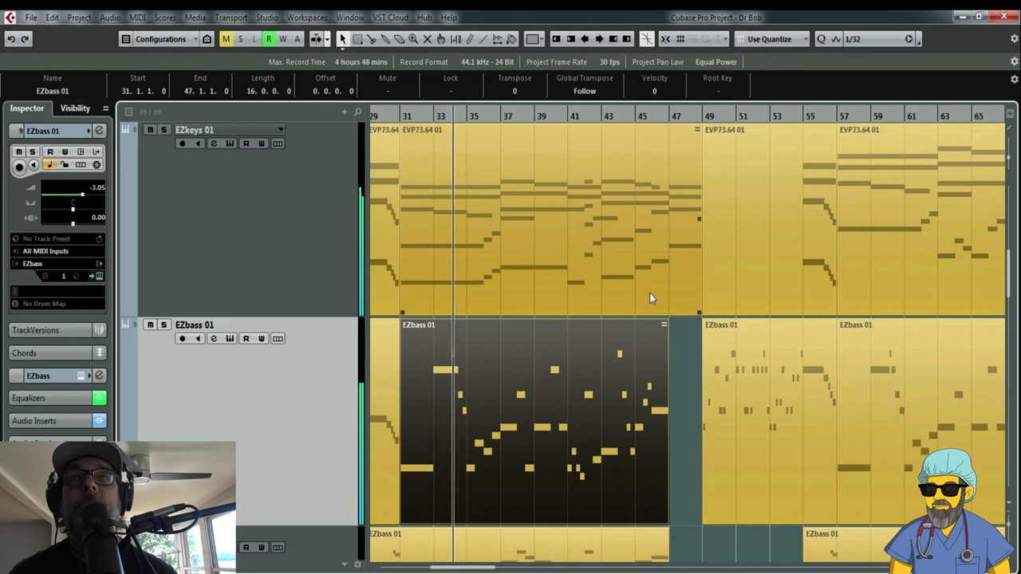
Step: Replay the piano and edited bass together from around bar 33
{"action": "left_click", "coordinate": [481, 169]}
{"action": "left_click", "coordinate": [443, 116]}
{"action": "scroll", "coordinate": [436, 140], "scroll_direction": "up", "scroll_amount": 2}
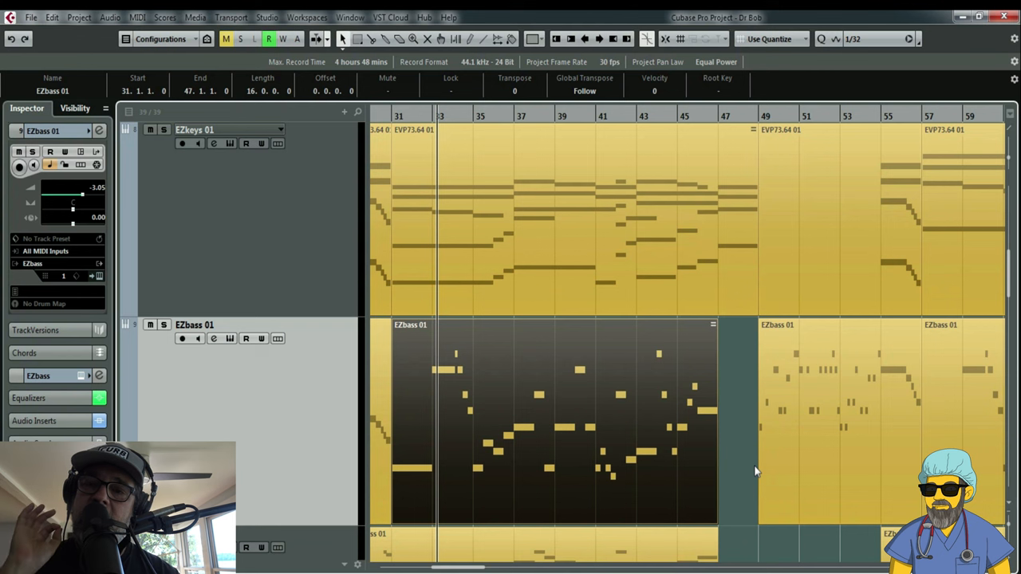
{"action": "key", "text": "space"}
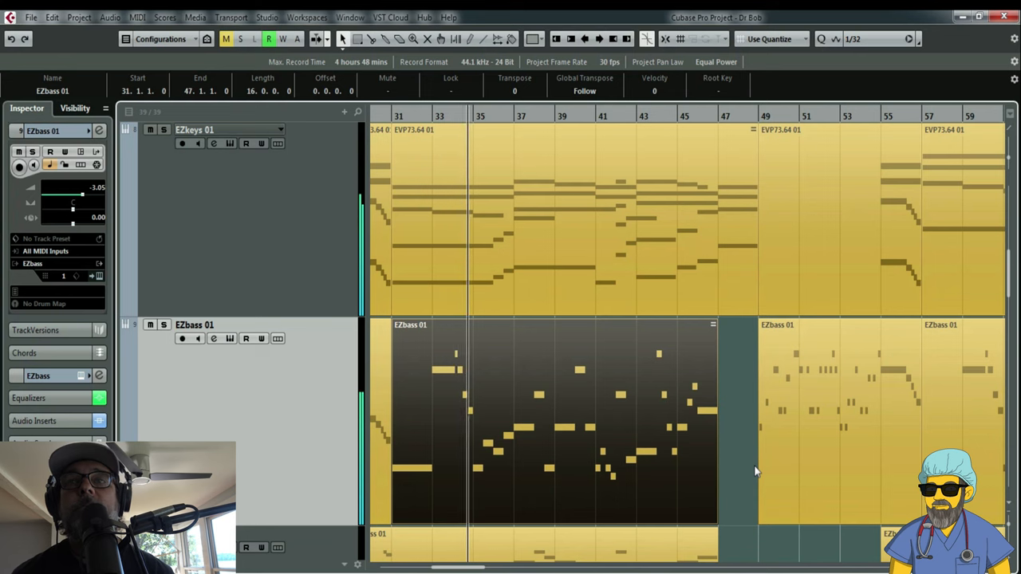
{"action": "scroll", "coordinate": [511, 133], "scroll_direction": "up", "scroll_amount": 1}
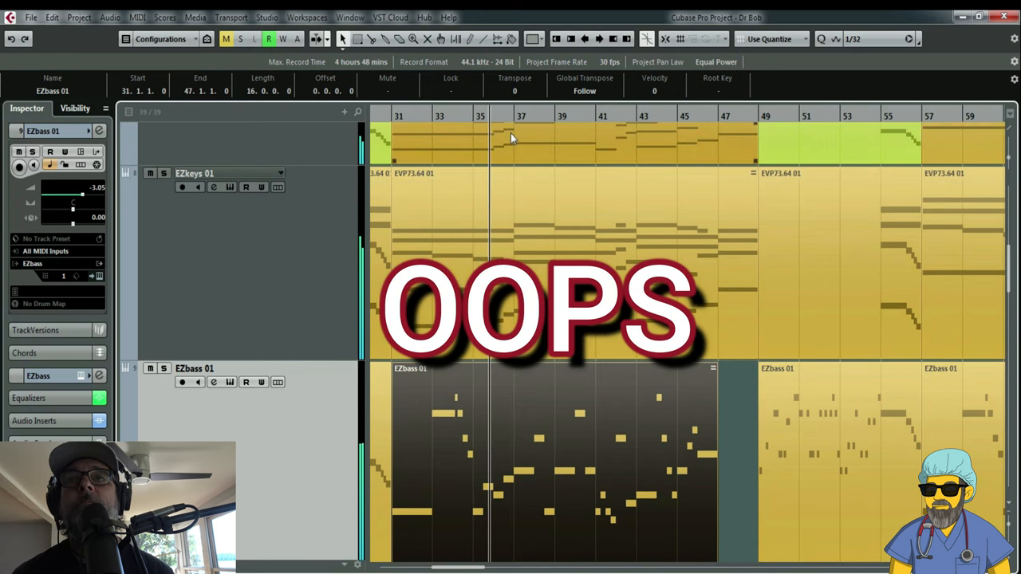